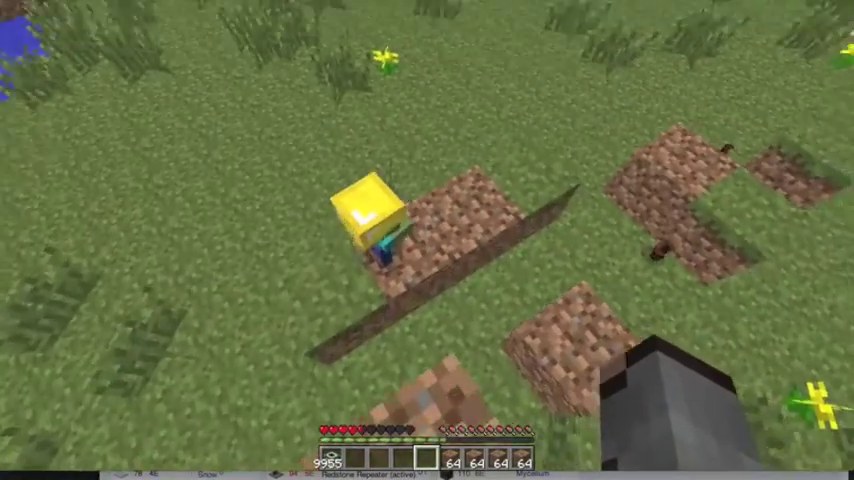
Hold the End Portal frame, show the 64-block dirt stacks in the inventory, and look toward the pond.
key("1")
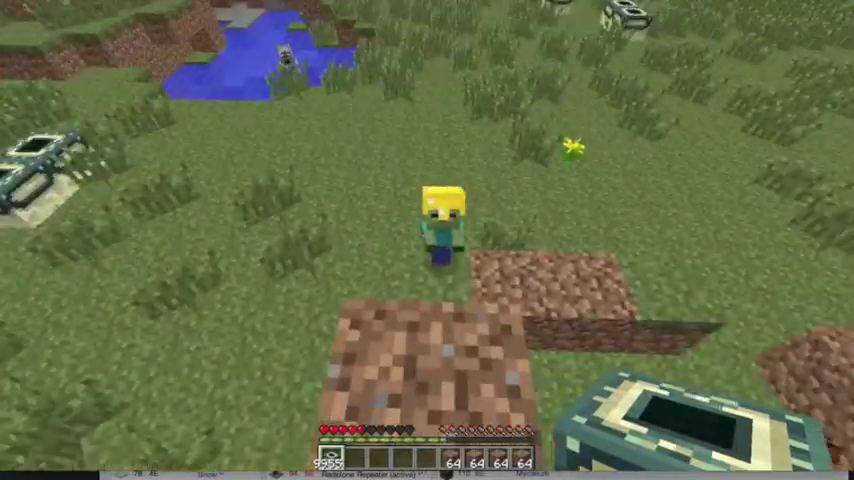
key("e")
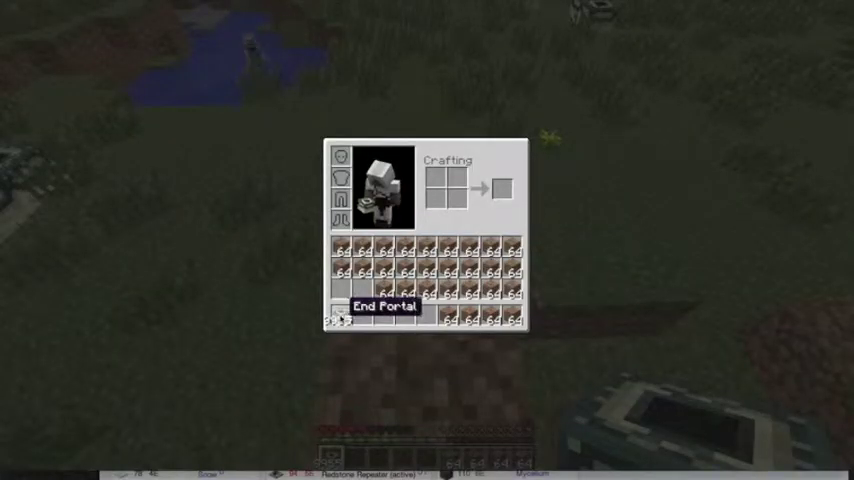
key("Escape")
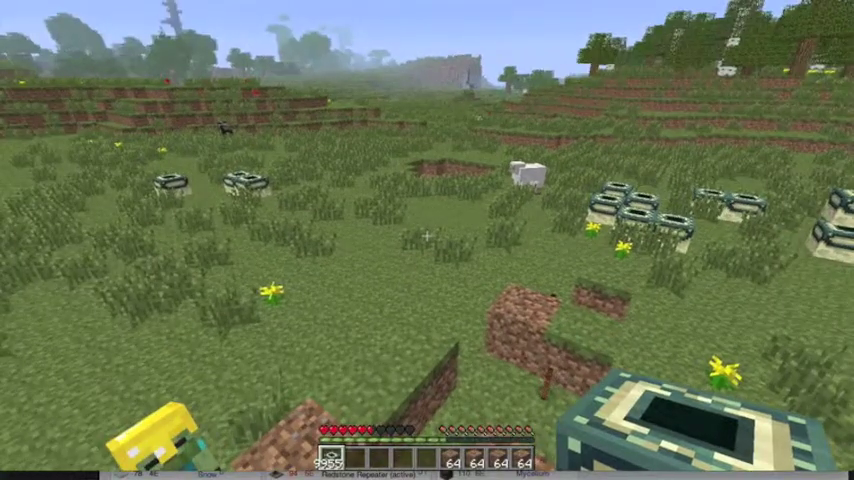
left_click_drag(427, 236, 427, 236)
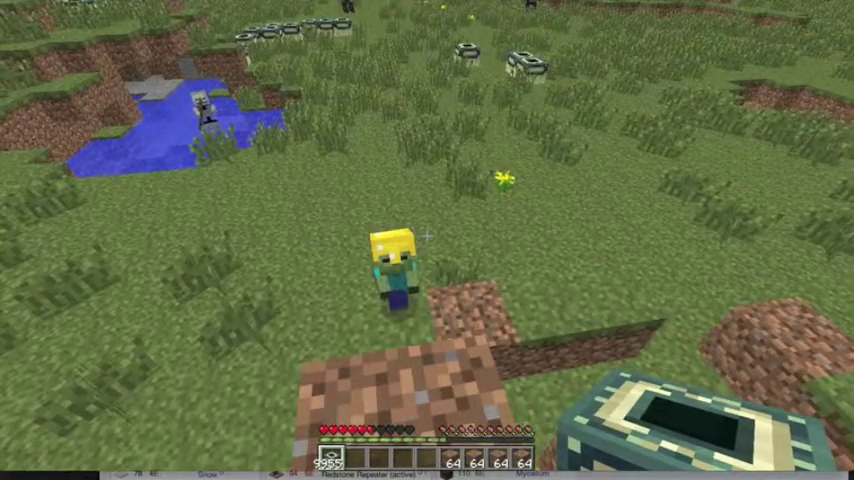
key("super+Tab")
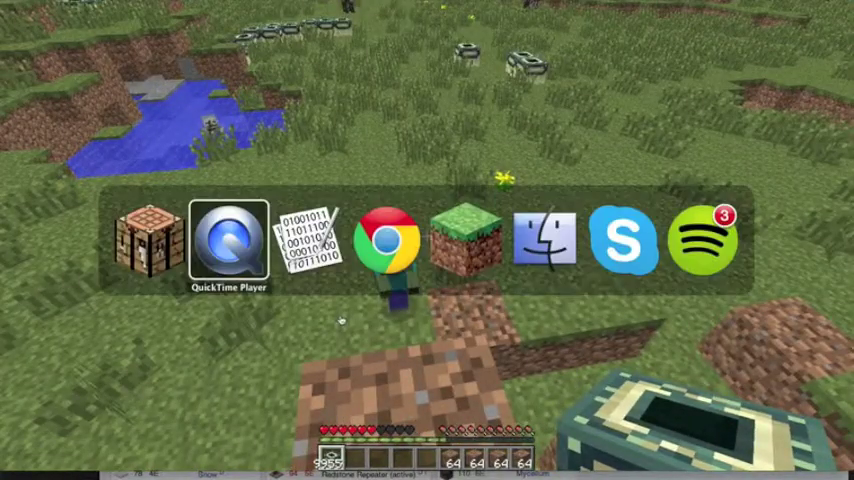
key("Tab")
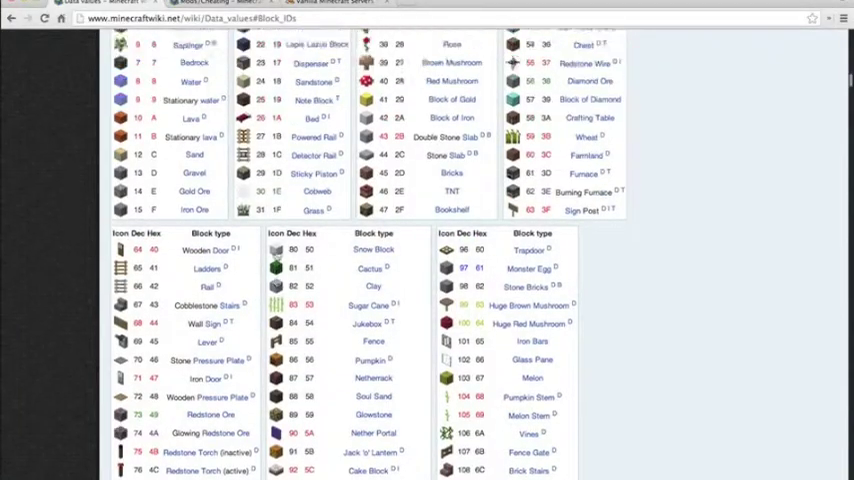
scroll(427, 240, "up", 5)
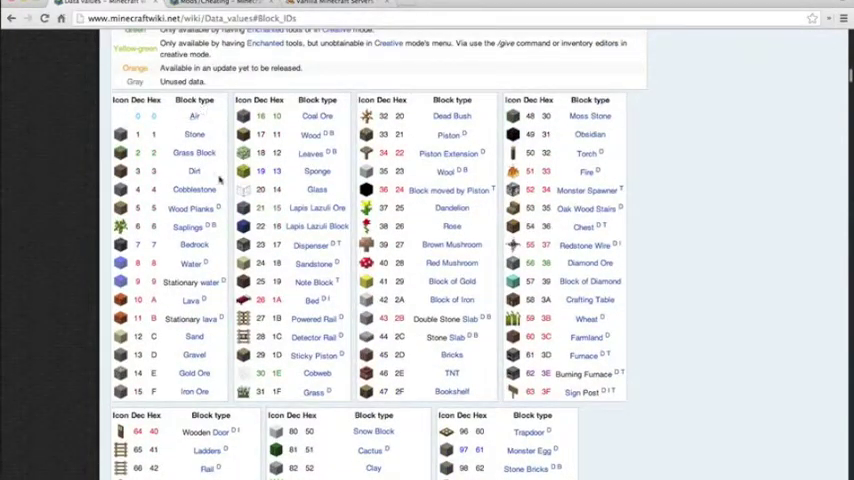
scroll(150, 160, "down", 8)
scroll(217, 237, "down", 5)
scroll(217, 237, "down", 5)
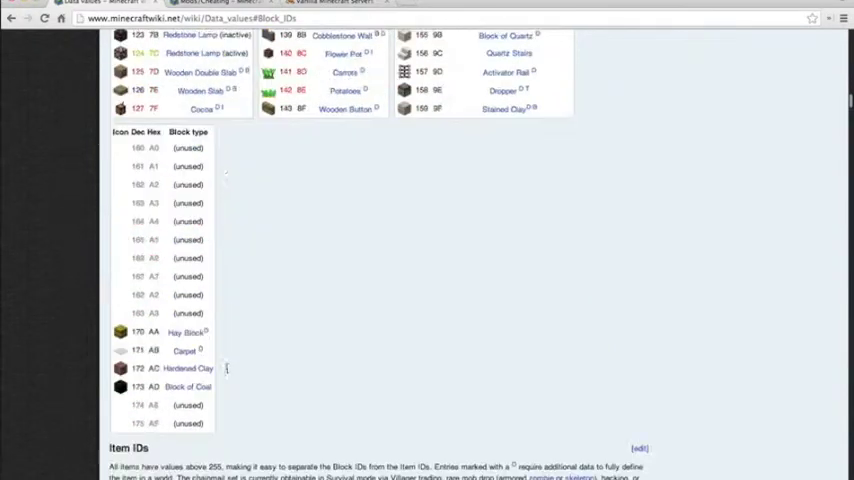
scroll(217, 237, "down", 3)
scroll(217, 237, "down", 3)
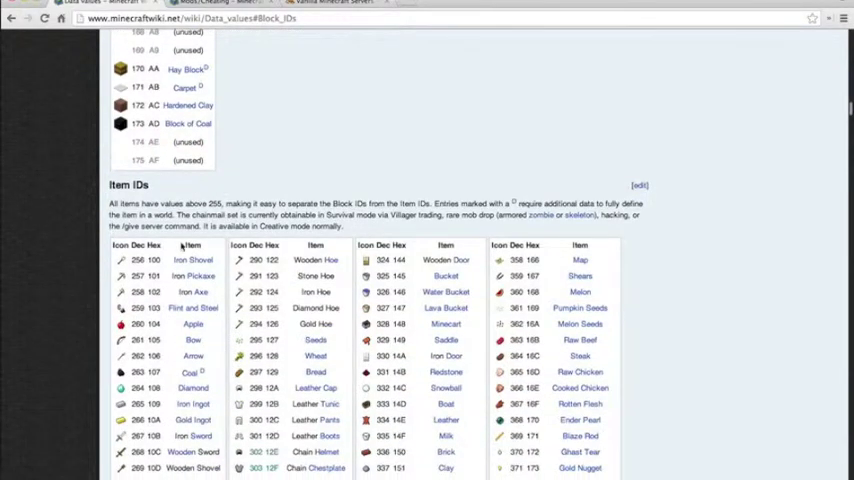
double_click(195, 244)
key("super+Tab")
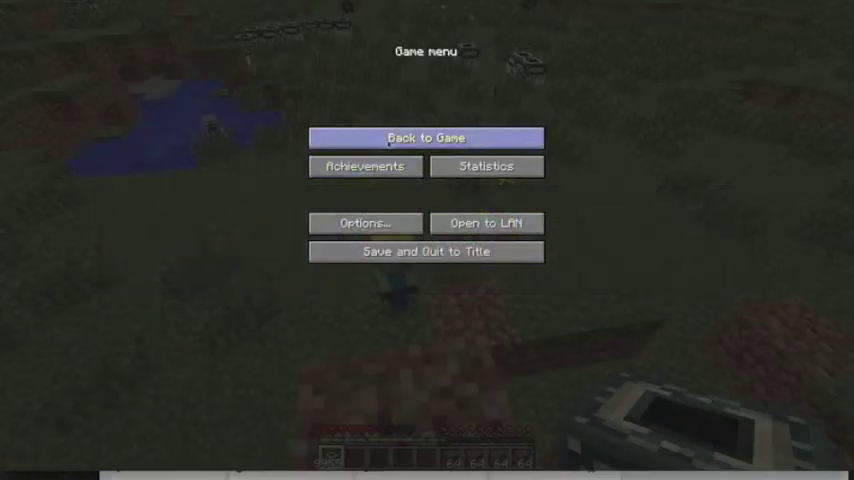
left_click(427, 142)
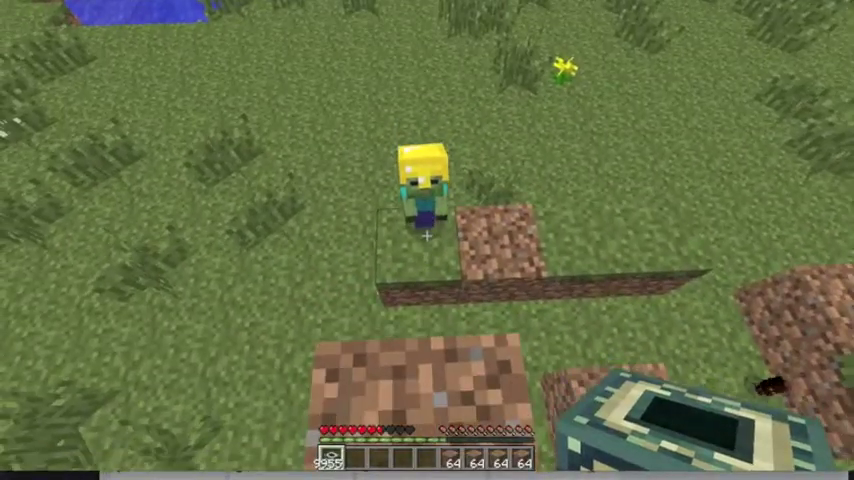
Bring up the Minecraft Wiki Item IDs table in Chrome, showing Diamond Sword as ID 276.
key("super+Tab")
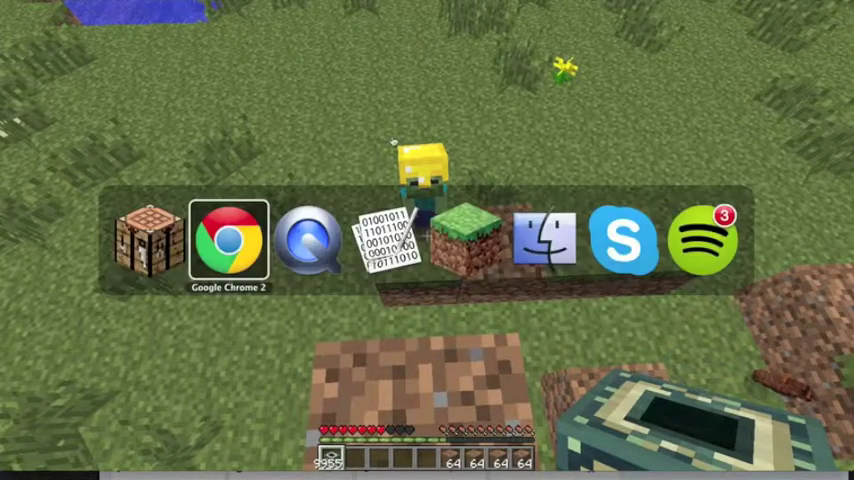
key("Tab")
key("shift+Tab")
key("shift+Tab")
key("Tab")
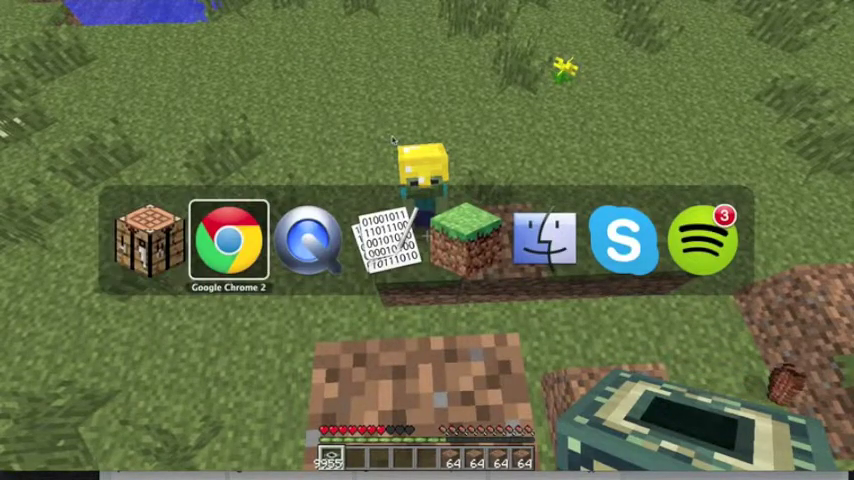
scroll(210, 262, "down", 8)
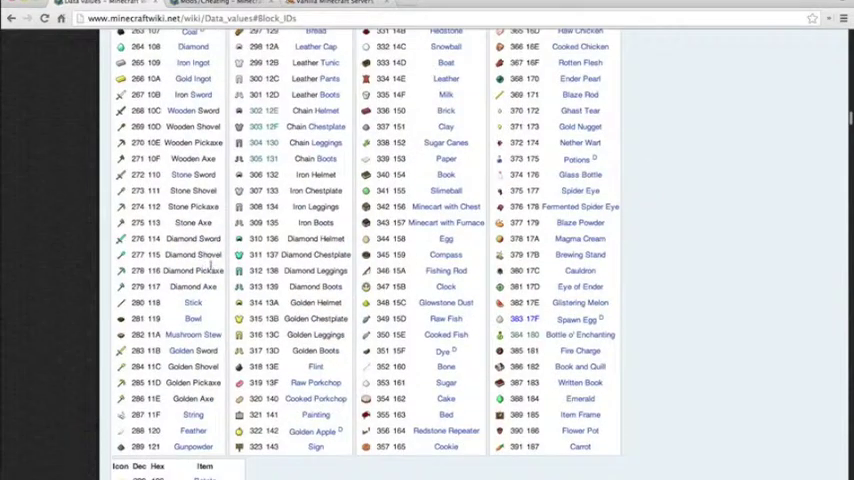
scroll(168, 367, "down", 2)
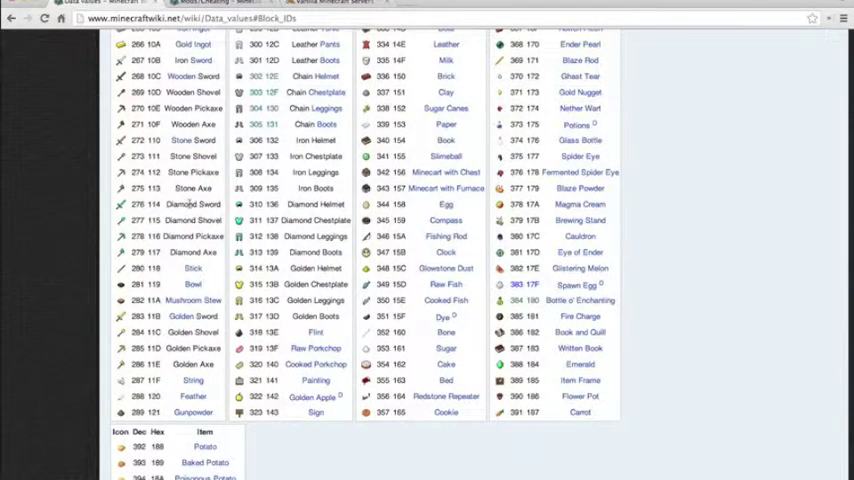
scroll(173, 120, "up", 5)
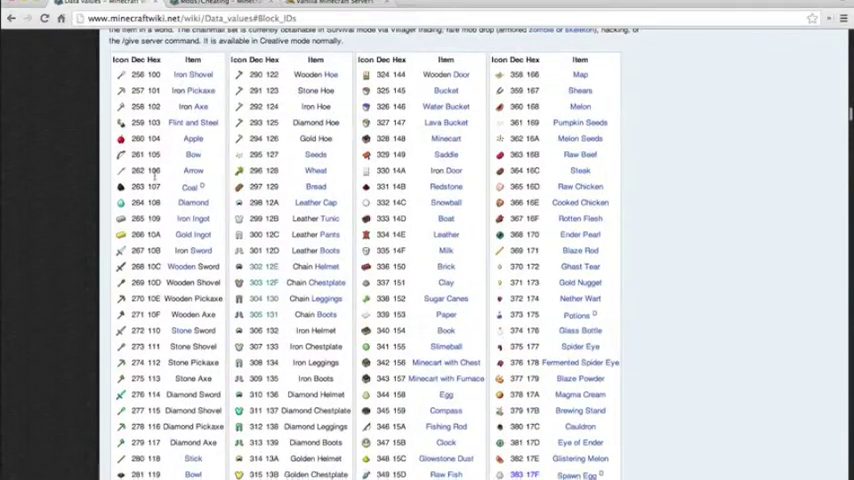
scroll(158, 95, "down", 3)
key("super+Tab")
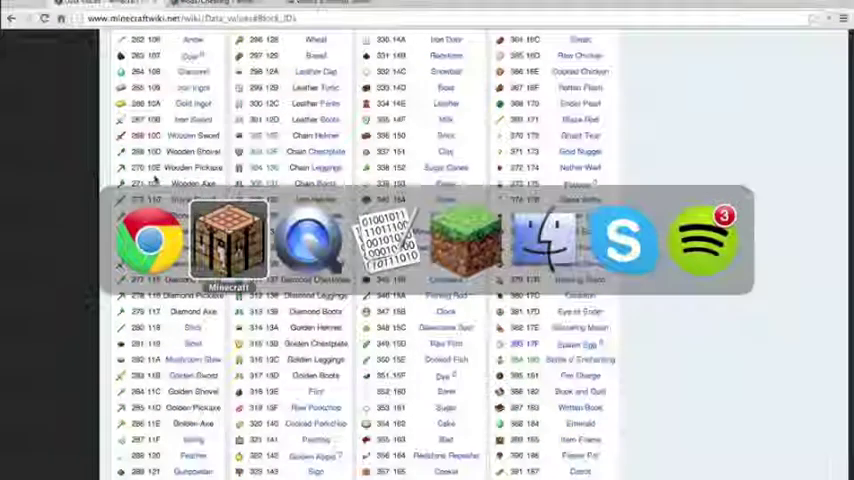
Resume Minecraft via Back to Game and select the dirt stack in hotbar slot 6.
key("super+Tab")
left_click(426, 137)
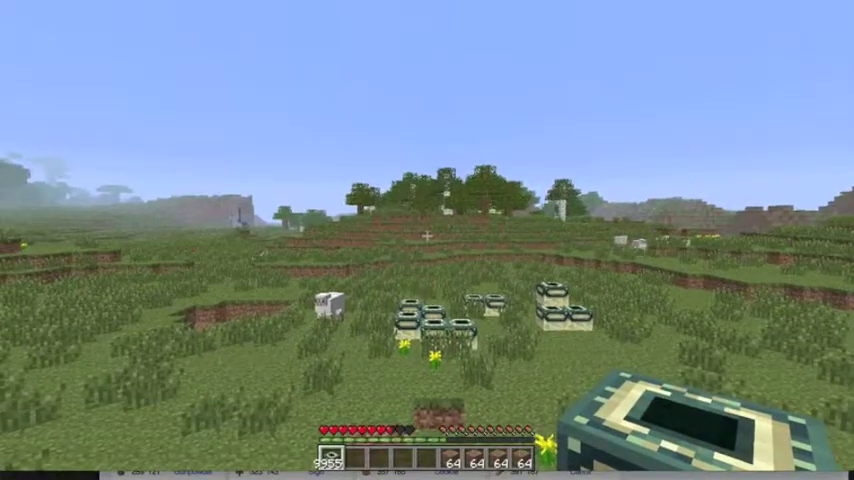
key("1")
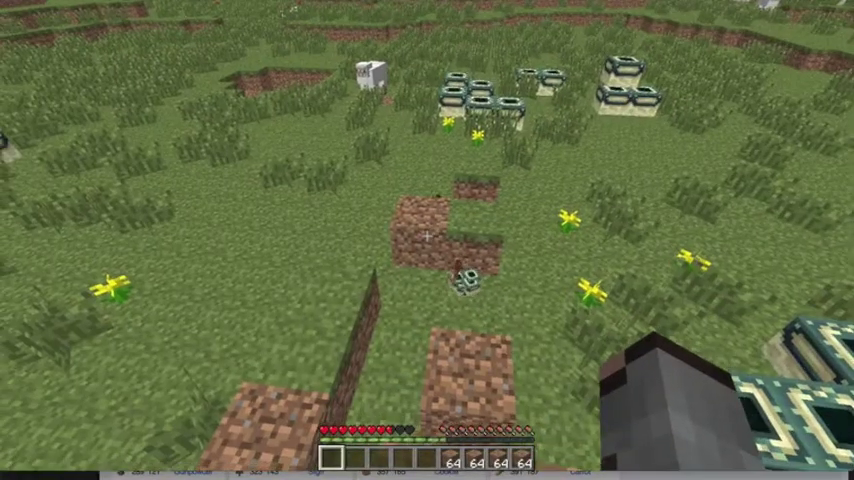
key("6")
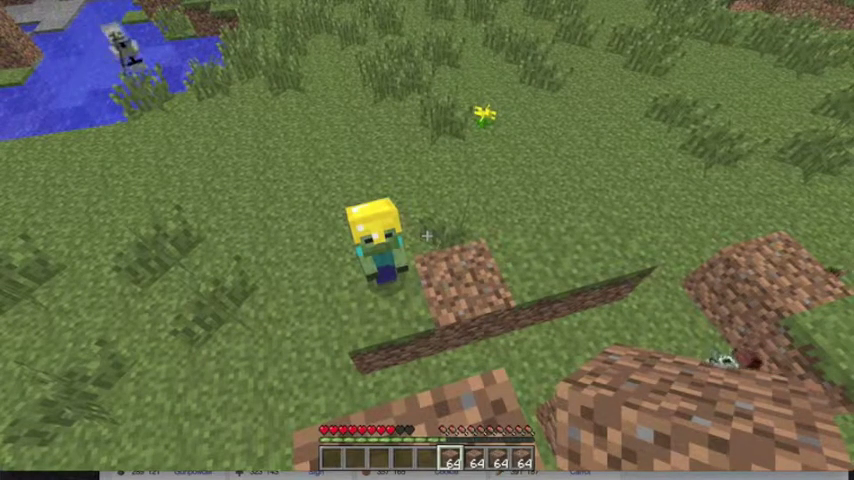
Scan the java process in Bit Slicer for 32-bit integer 64, then return to Minecraft.
key("super+Tab")
key("Tab")
key("Tab")
key("super")
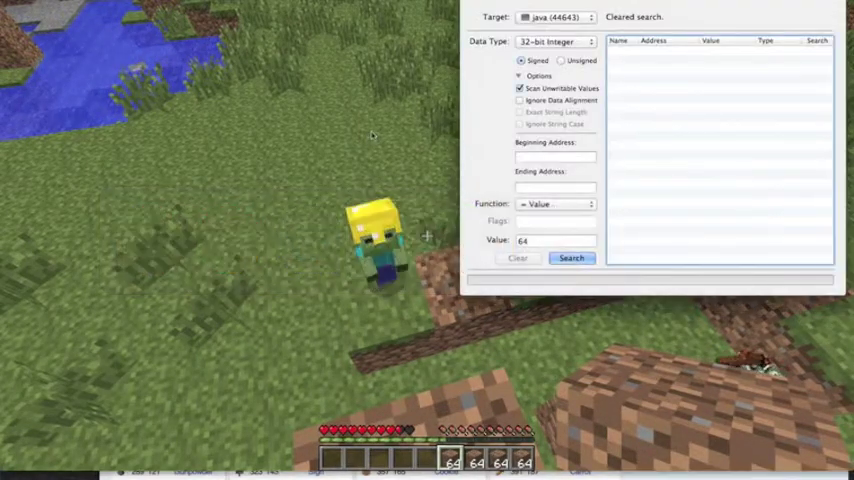
left_click(571, 258)
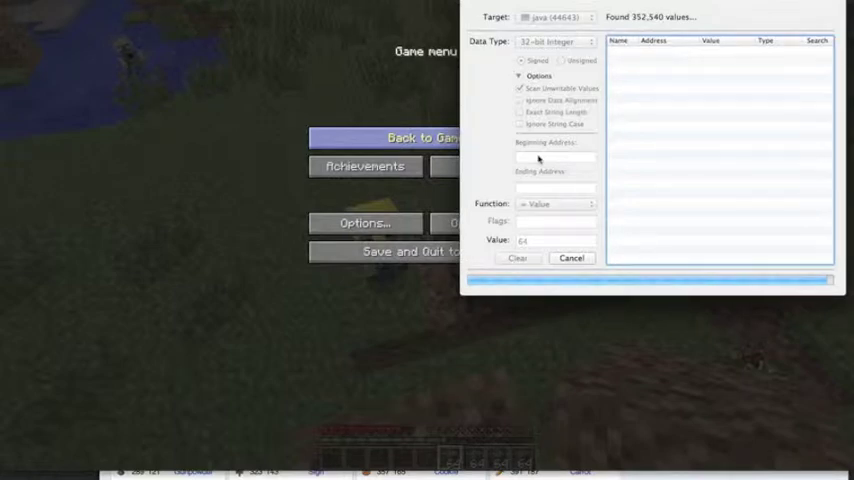
left_click(424, 98)
Reduce the dirt stack to 32 and rescan Bit Slicer for 32, narrowing results to 7 addresses.
key("Escape")
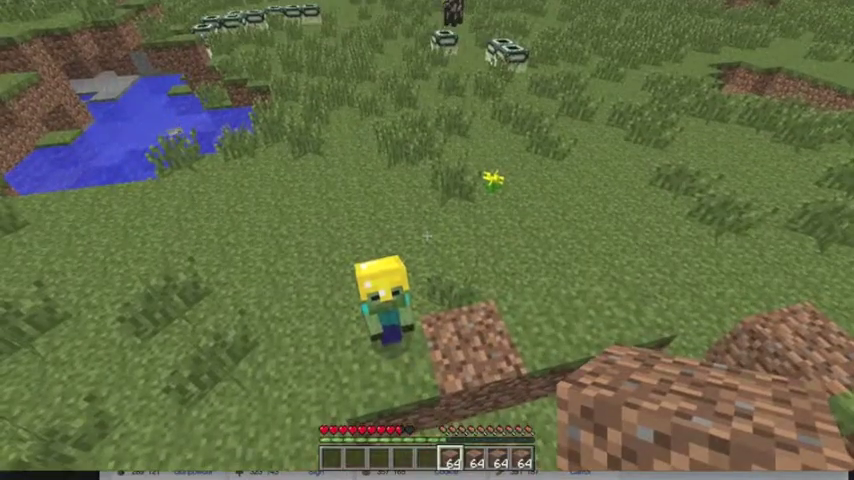
key("e")
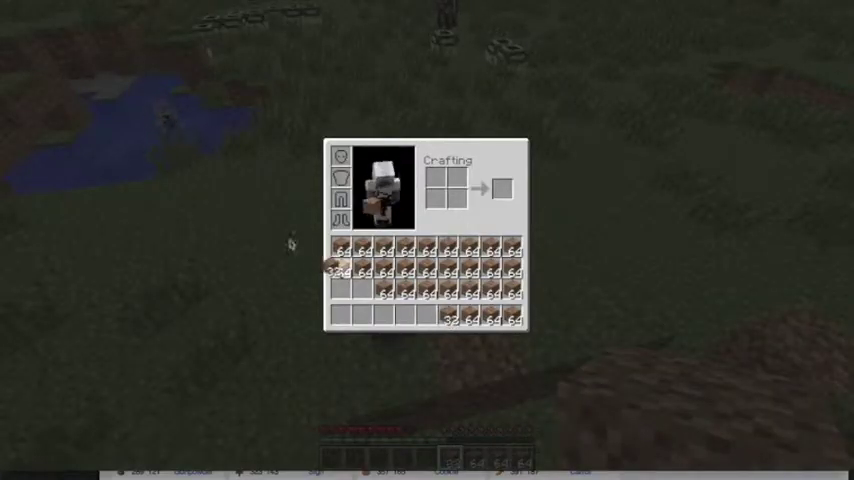
key("Escape")
key("super+Tab")
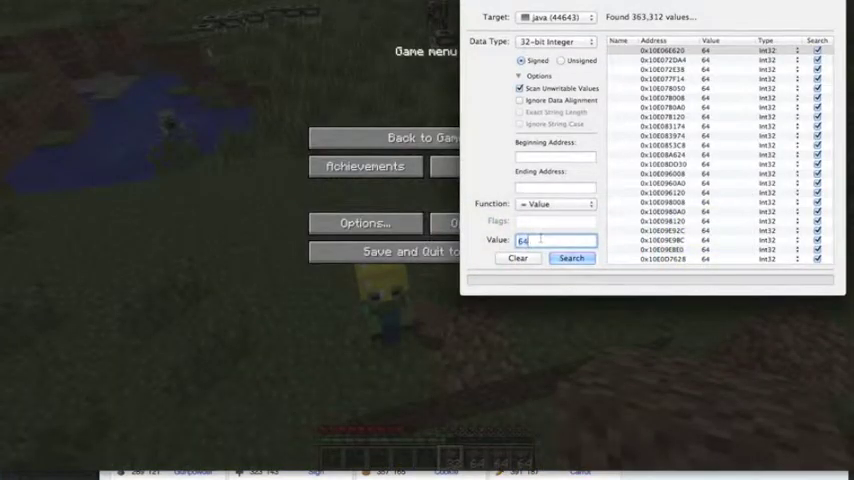
type("32")
key("Return")
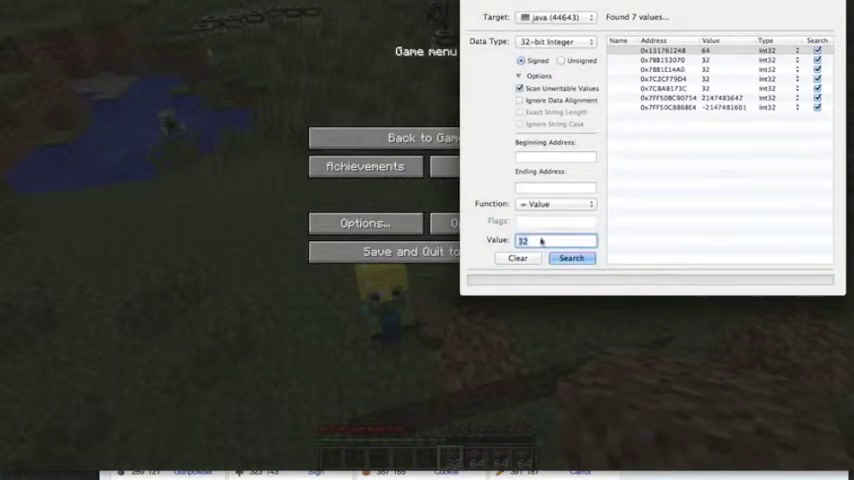
Split off 16 dirt into another inventory slot, then return to Bit Slicer.
key("super+Tab")
left_click(393, 134)
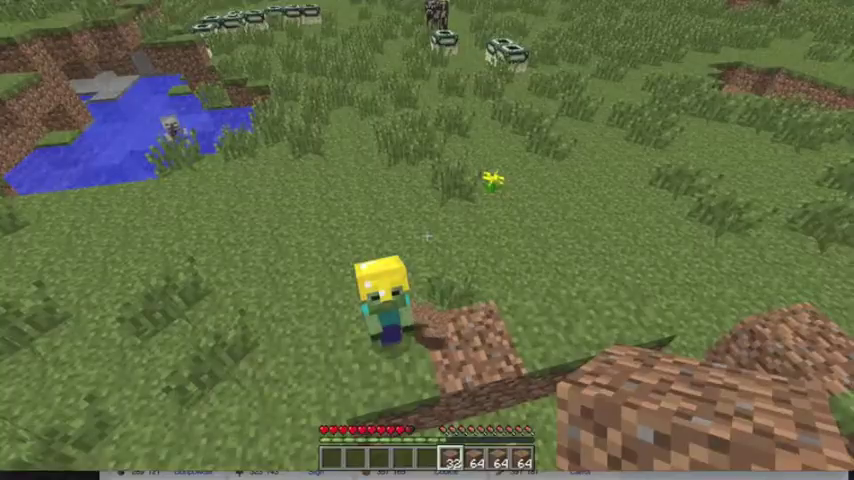
key("e")
right_click(345, 292)
left_click(205, 155)
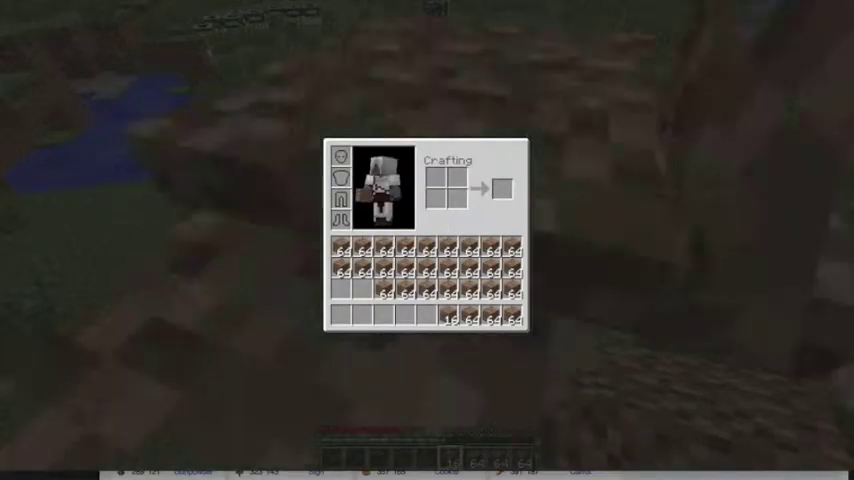
key("Escape")
key("super+Tab")
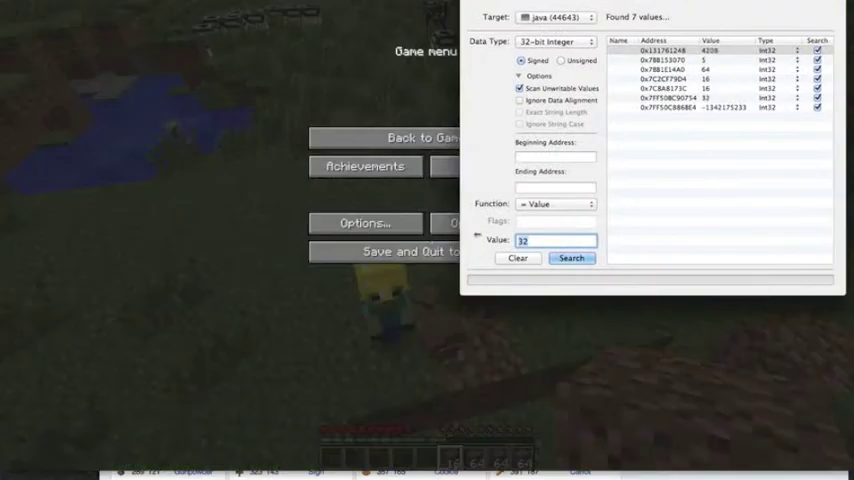
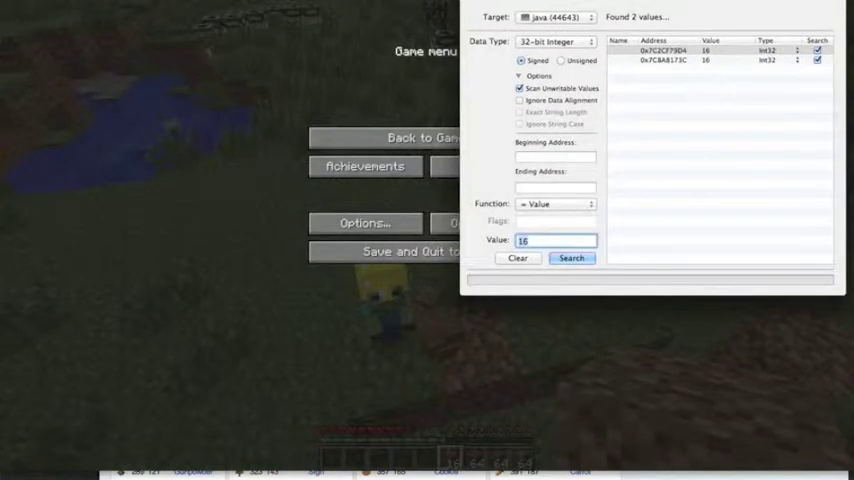
Split the hotbar dirt stack in half in Minecraft's inventory, then return to Bit Slicer.
key("super+Tab")
left_click(422, 137)
key("e")
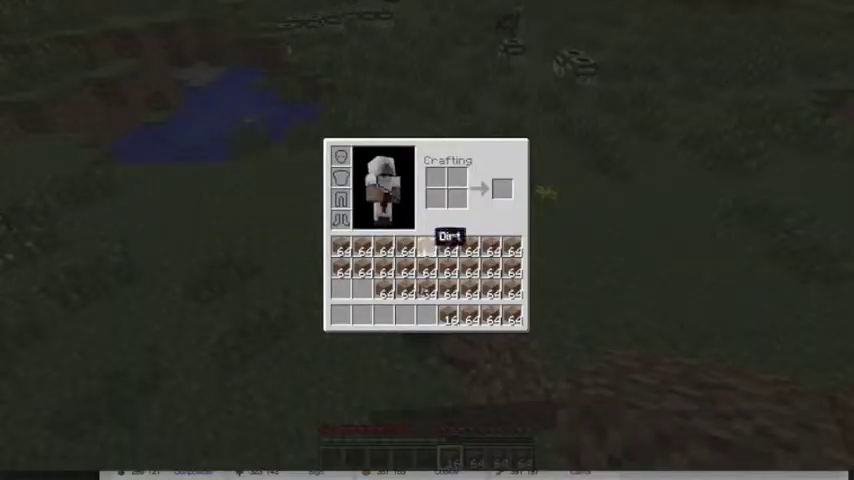
right_click(448, 319)
left_click(242, 222)
key("Escape")
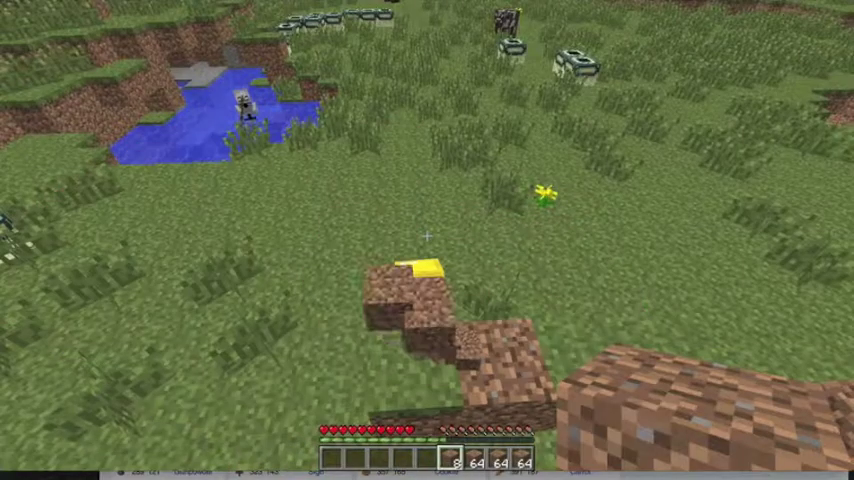
key("super+Tab")
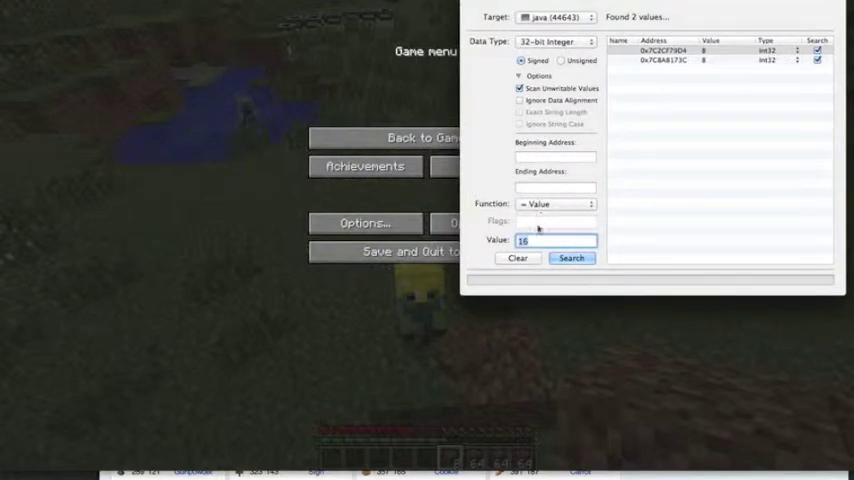
type("8")
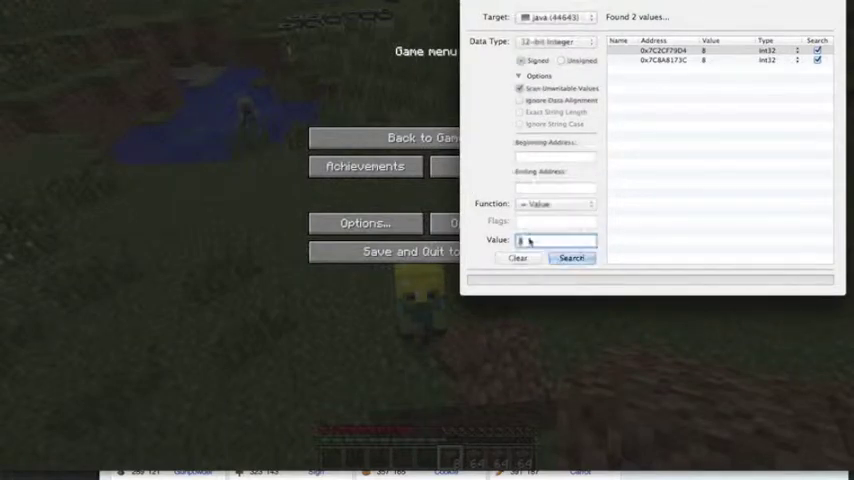
Check the dirt stack in Minecraft's inventory again, then return to Bit Slicer.
key("super+Tab")
left_click(423, 137)
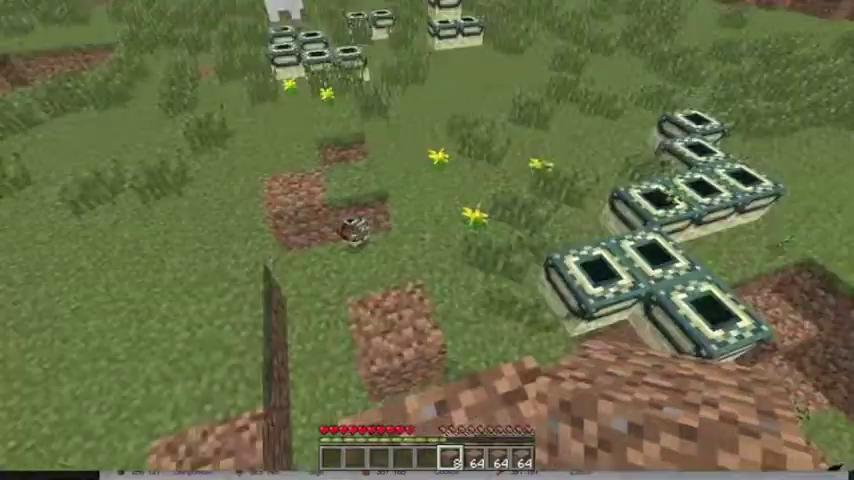
key("e")
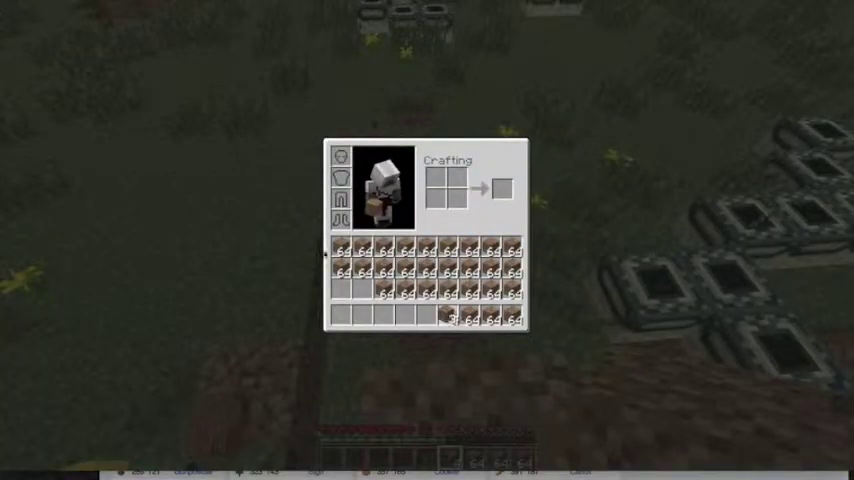
key("Escape")
key("super+Tab")
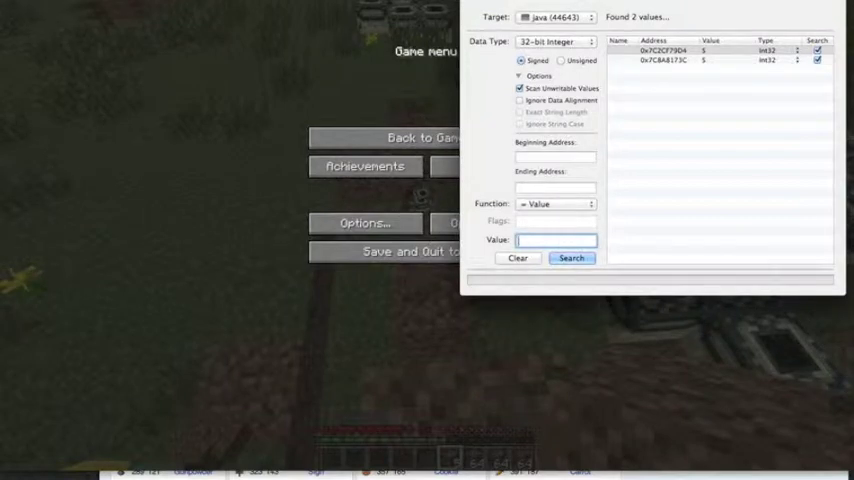
type("5")
Check the dirt stack once more, then start editing the first remaining result's value.
key("super+Tab")
left_click(423, 137)
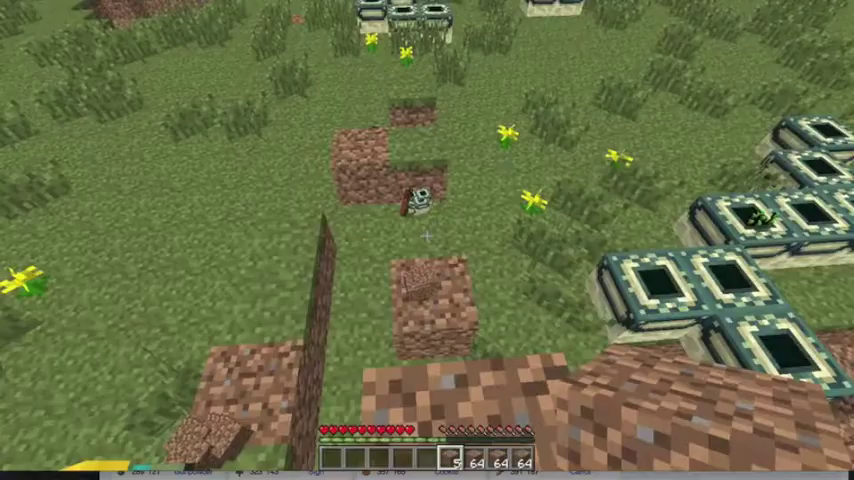
key("e")
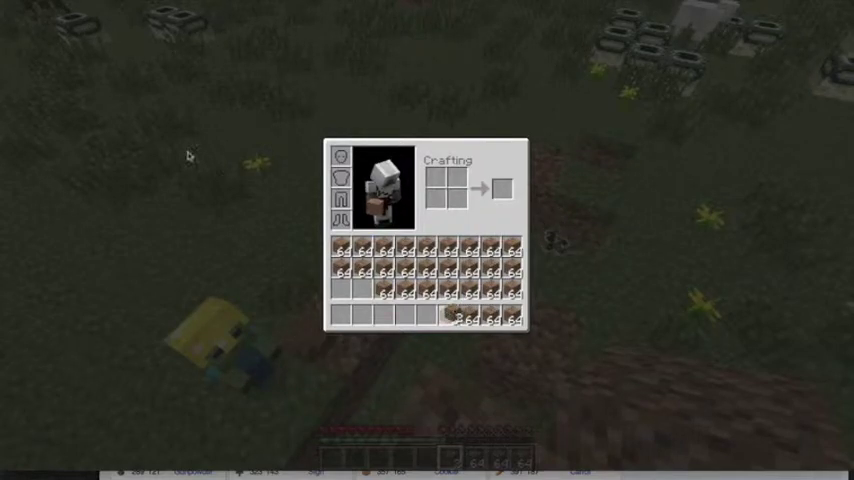
key("Escape")
key("super+Tab")
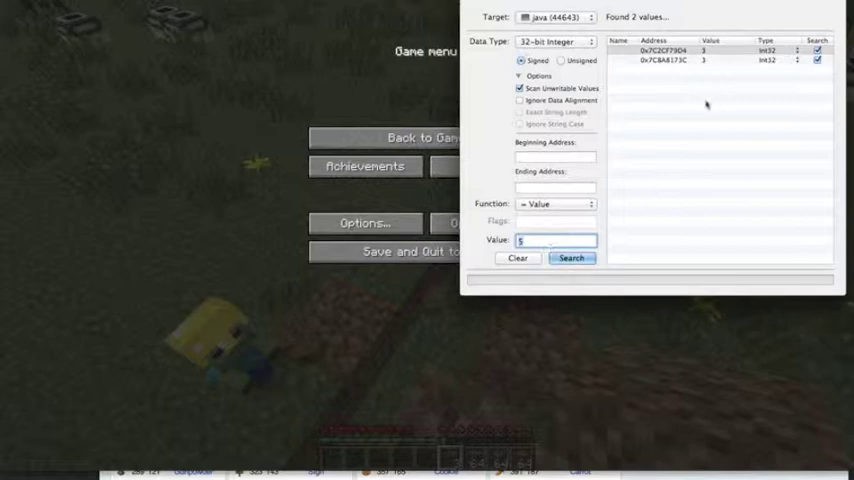
double_click(704, 50)
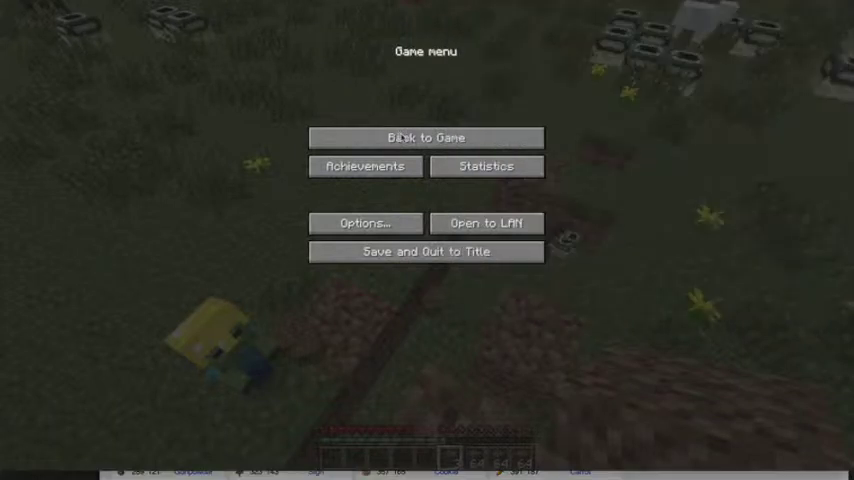
Play in Minecraft until the hotbar dirt stack reads 59, then return to Bit Slicer.
left_click(393, 137)
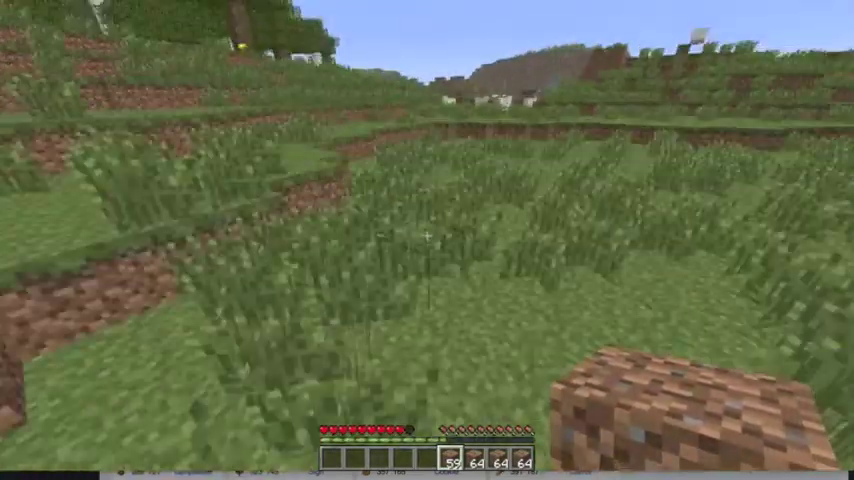
key("super+Tab")
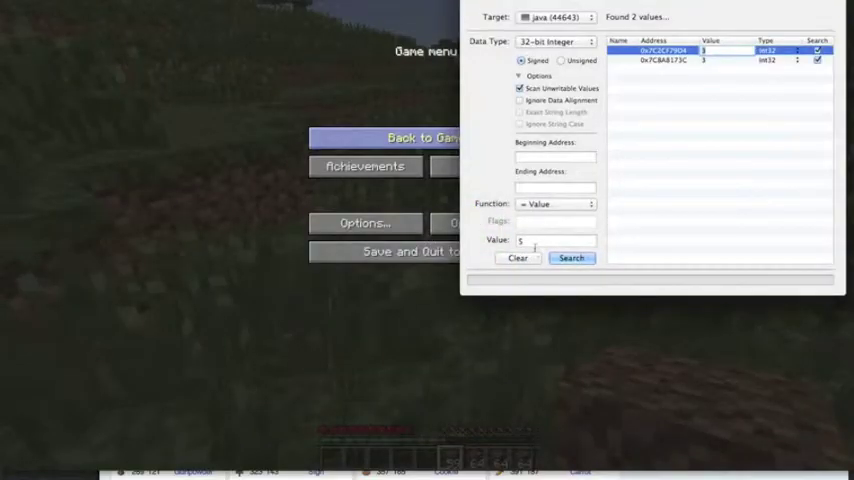
Search for 59 and set the one remaining address's value to 9999.
left_click(543, 240)
type("5")
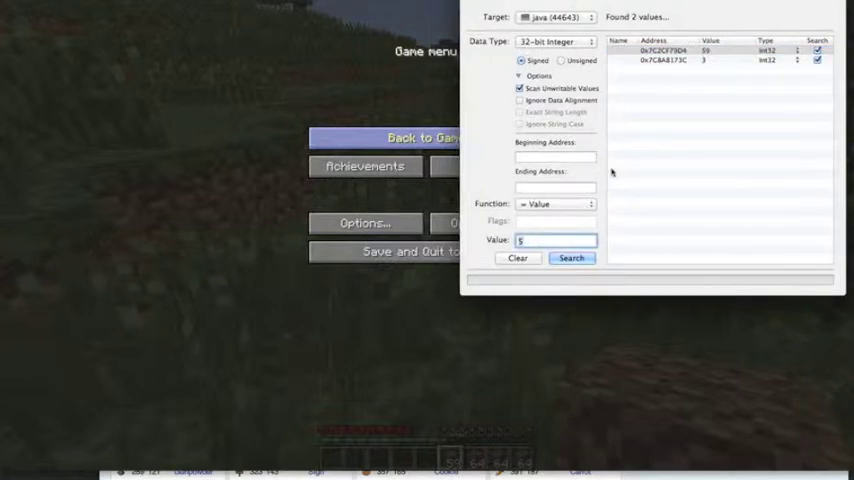
type("9")
key("Return")
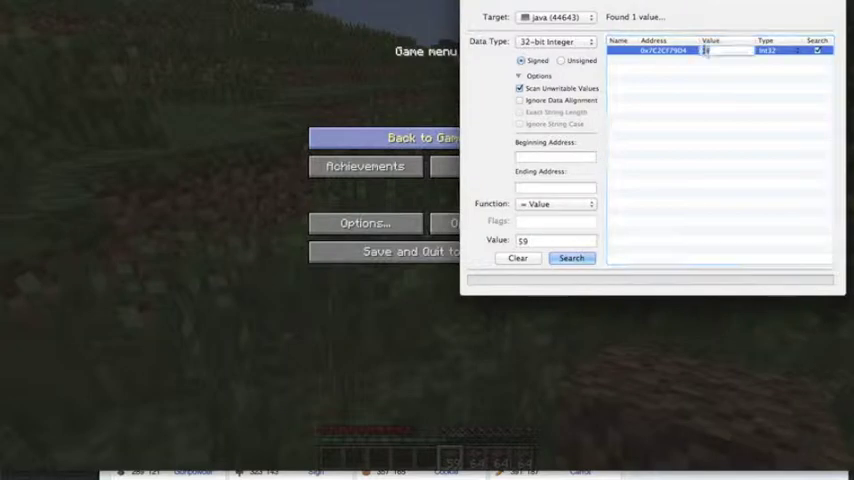
double_click(706, 51)
type("999")
key("Return")
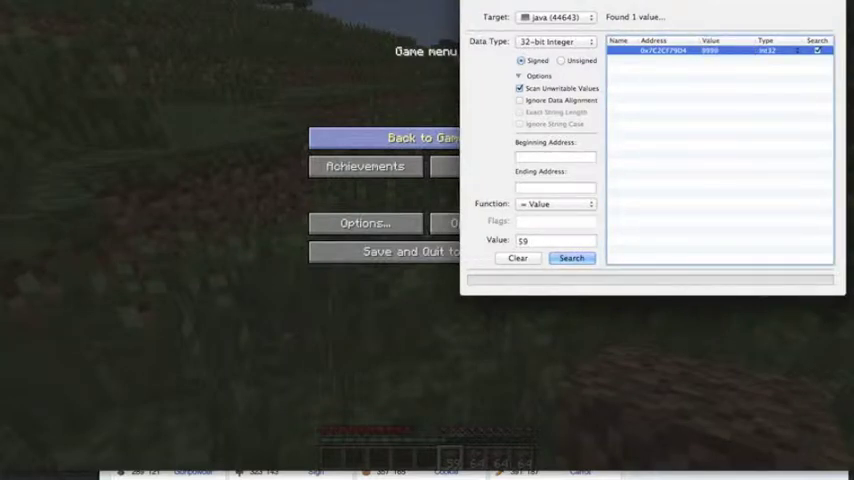
Resume Minecraft to see the 9999 stack, then return to Bit Slicer.
left_click(440, 100)
key("Escape")
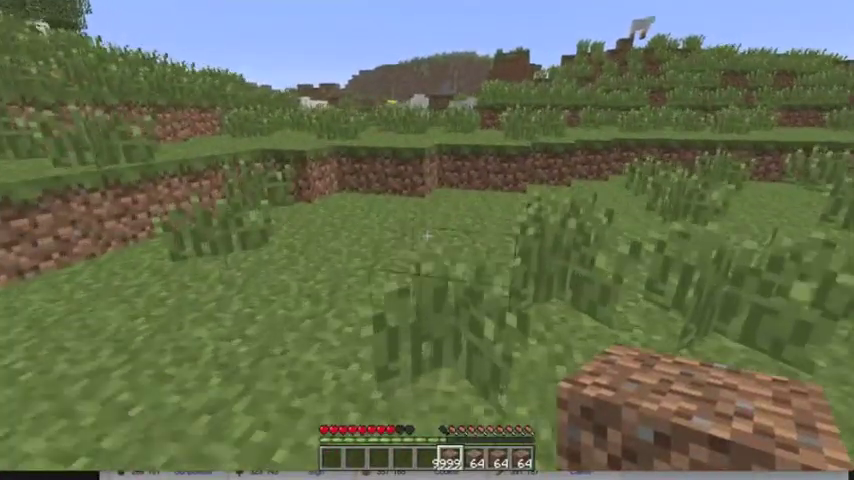
key("alt+Tab")
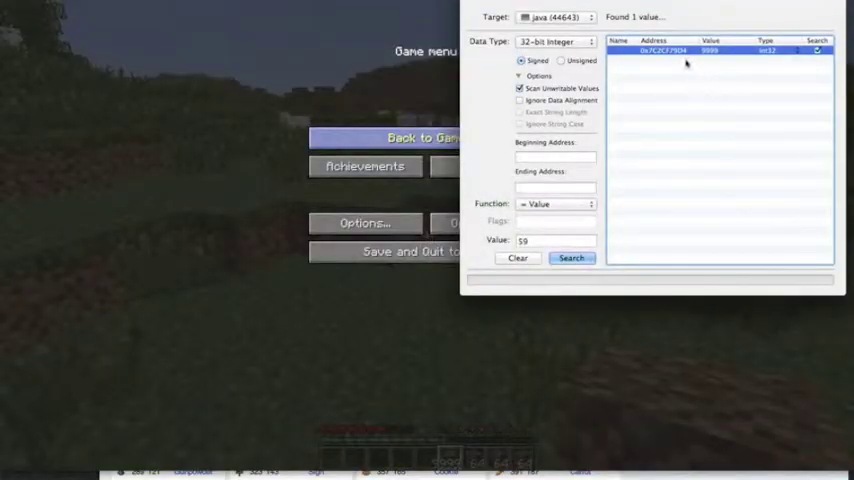
Open the found stack-count address in the debugger with Show in Debugger.
right_click(688, 52)
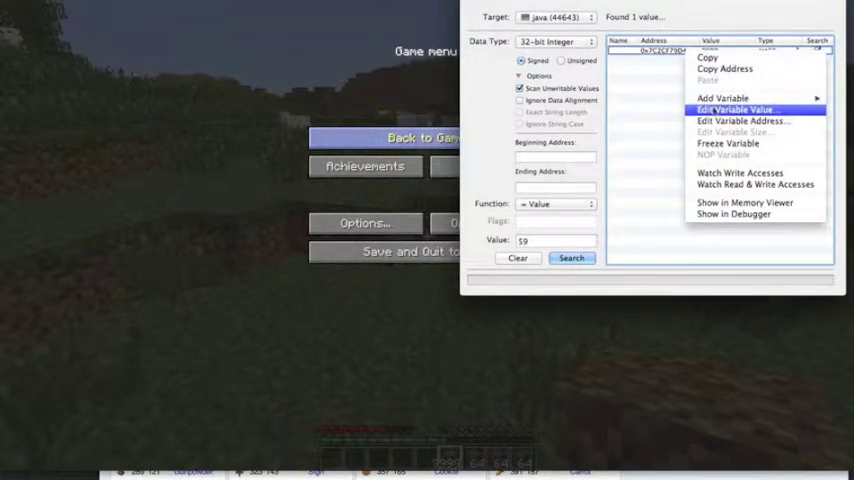
left_click(726, 214)
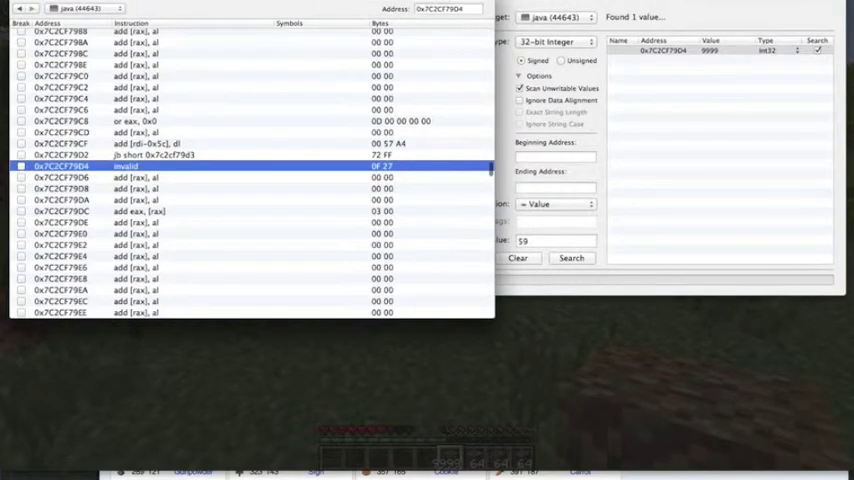
Check the wiki's item IDs and change the 03 00 item-ID bytes to 14 01.
left_click(560, 458)
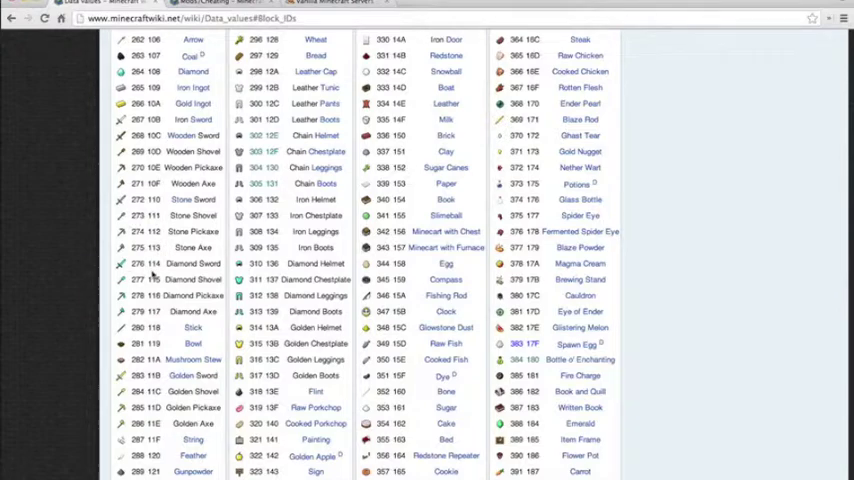
key("super+Tab")
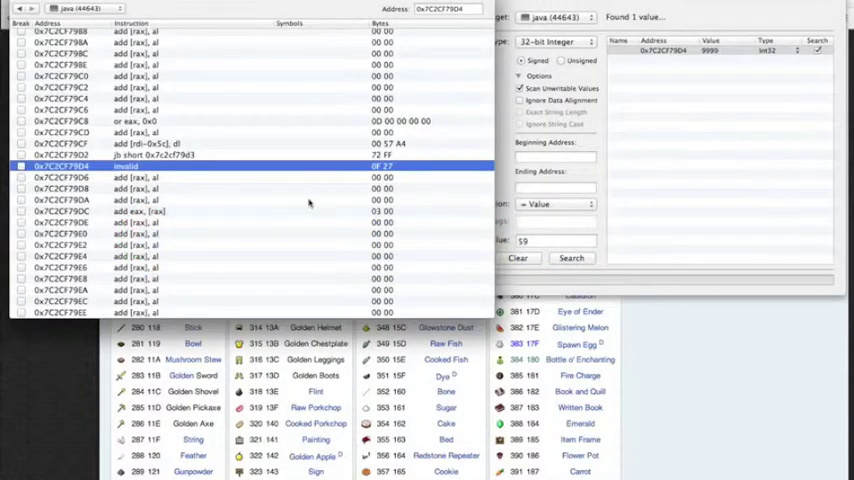
left_click(381, 211)
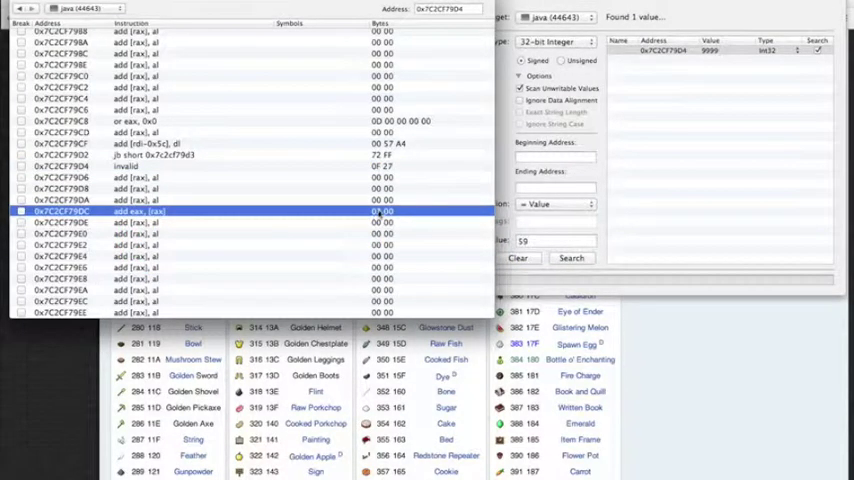
double_click(381, 211)
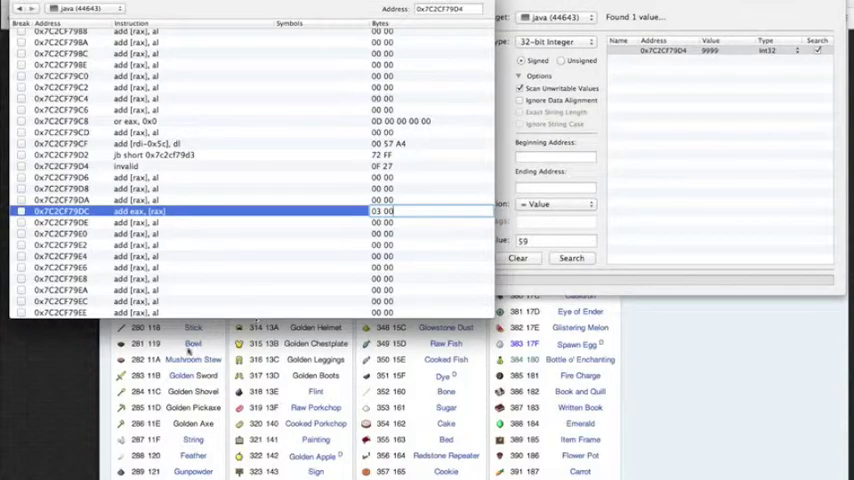
scroll(189, 350, "up", 3)
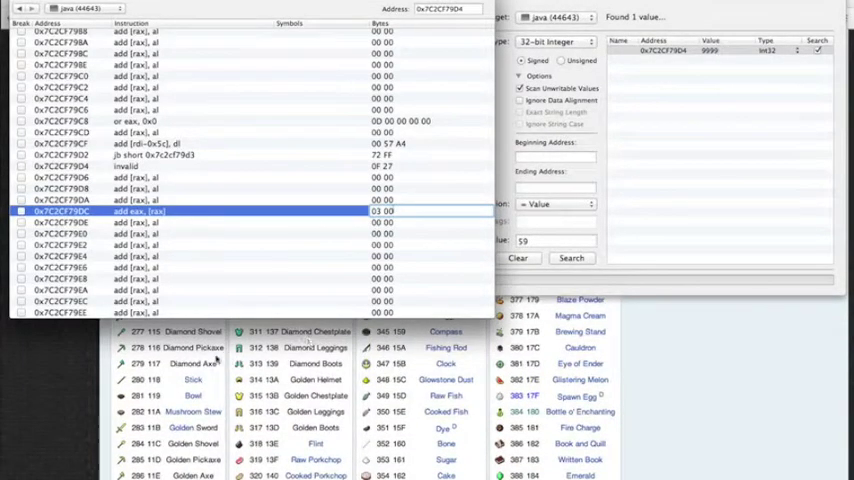
scroll(179, 395, "up", 2)
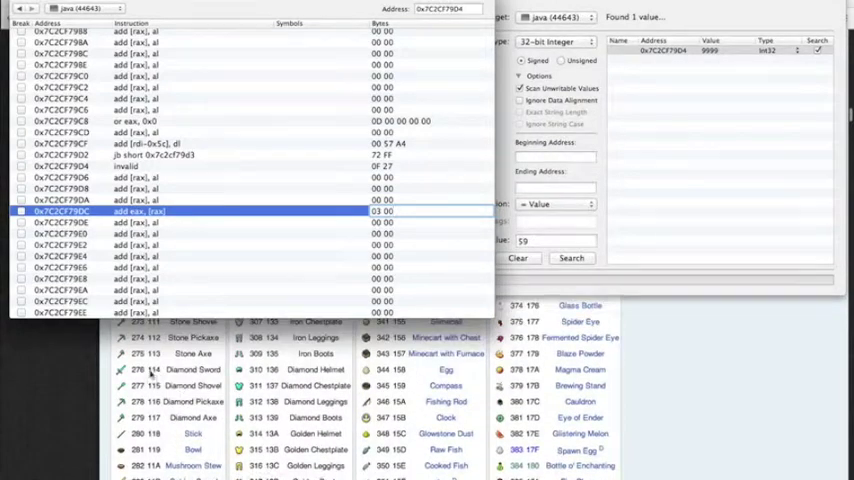
scroll(165, 380, "up", 1)
scroll(162, 372, "down", 1)
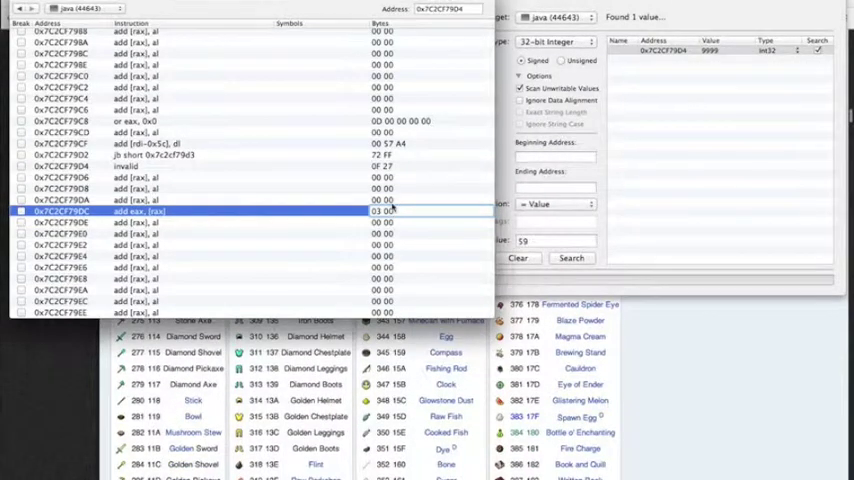
key("Delete")
key("Delete")
key("Return")
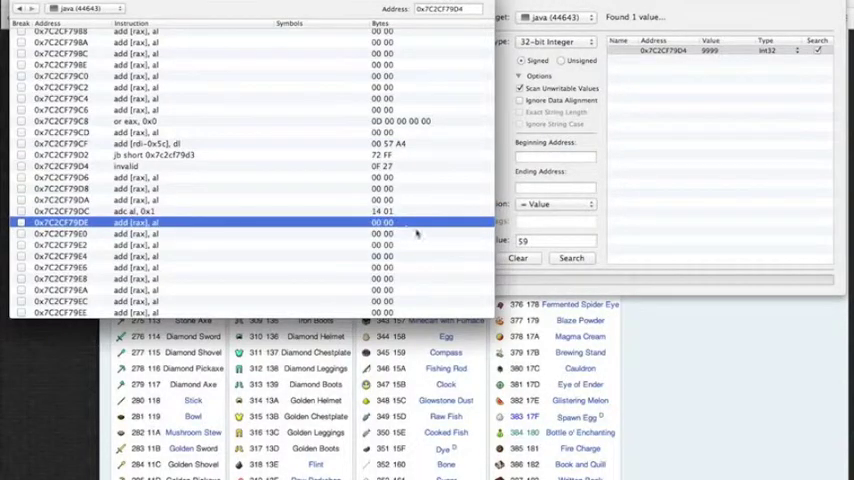
Test the 9999 Diamond Sword stack on a zombie, then return to Bit Slicer.
key("super+Tab")
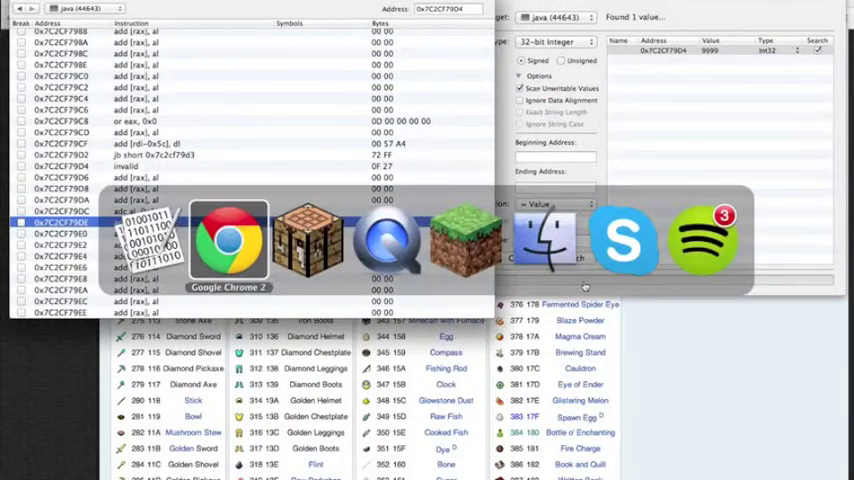
left_click(447, 145)
key("6")
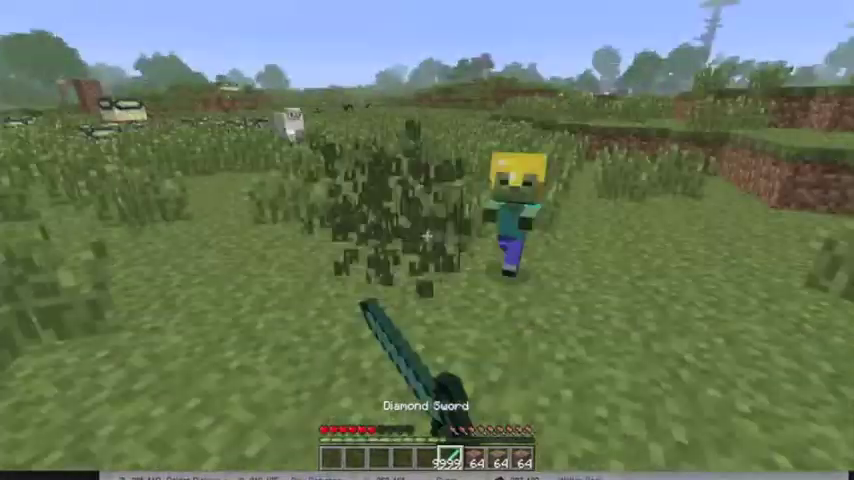
left_click(427, 240)
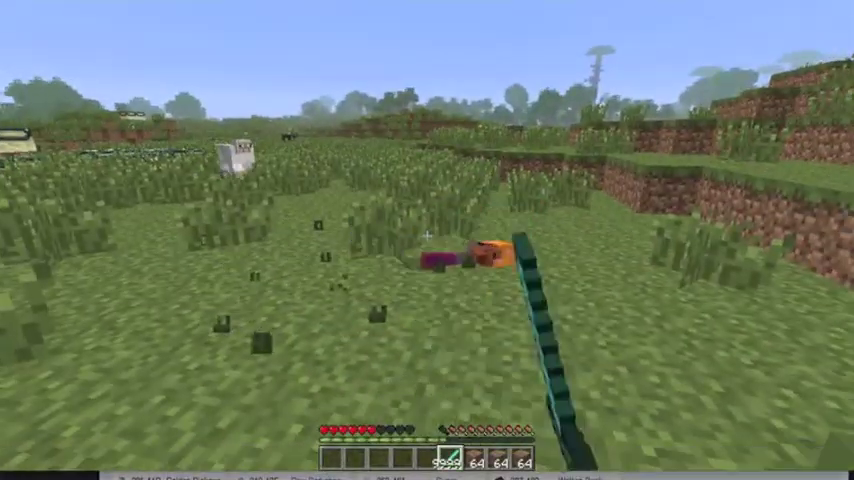
left_click(427, 240)
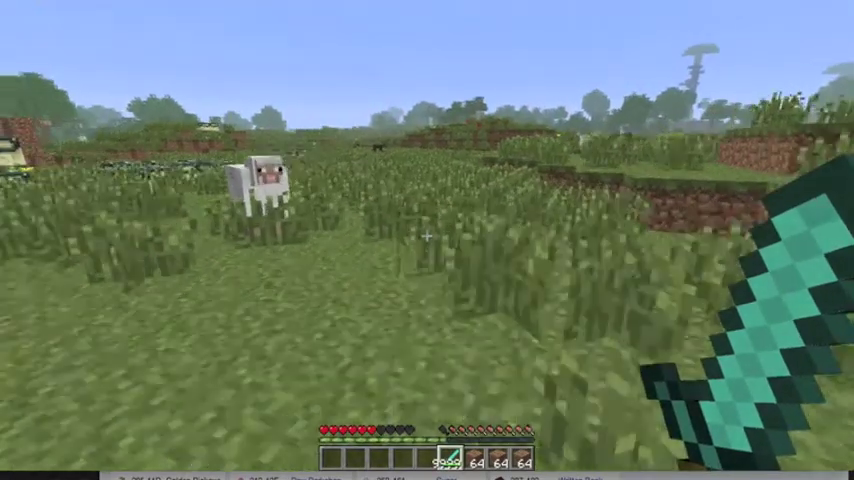
key("super+Tab")
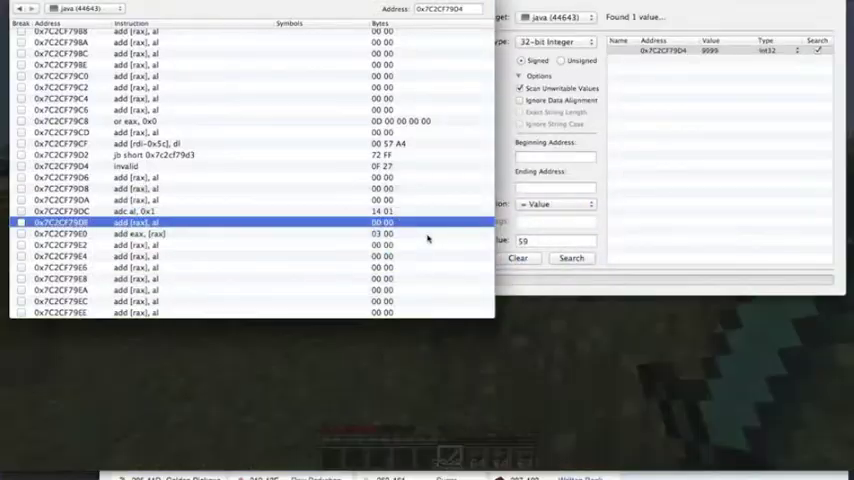
Look up Iron Ingot's ID on the wiki and replace bytes 14 01 with 09 01.
key("super+Tab")
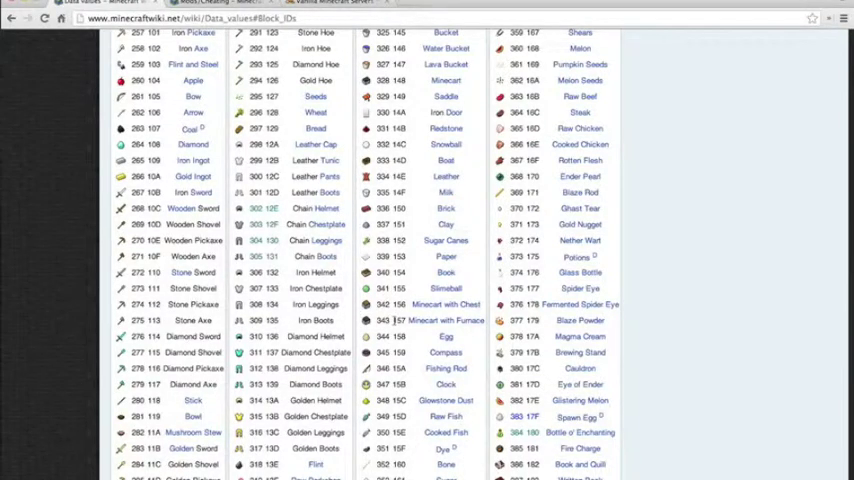
key("super+Tab")
key("Escape")
key("super+Tab")
key("super+Tab")
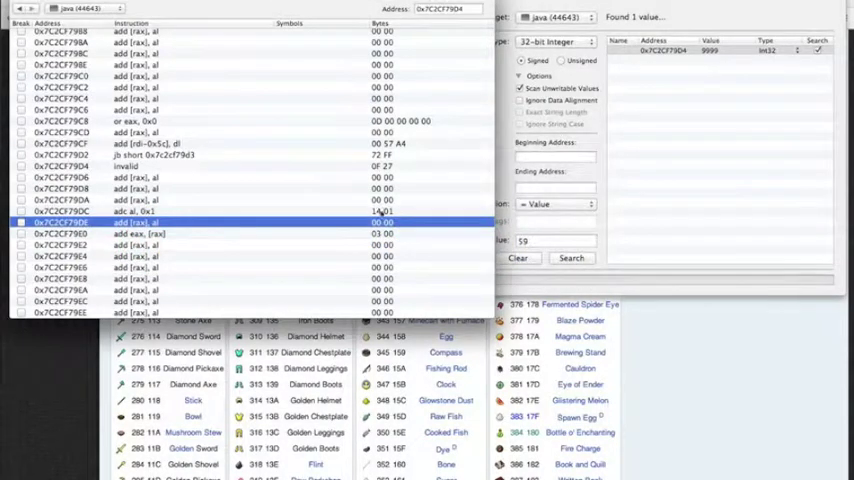
left_click(380, 212)
scroll(270, 370, "up", 5)
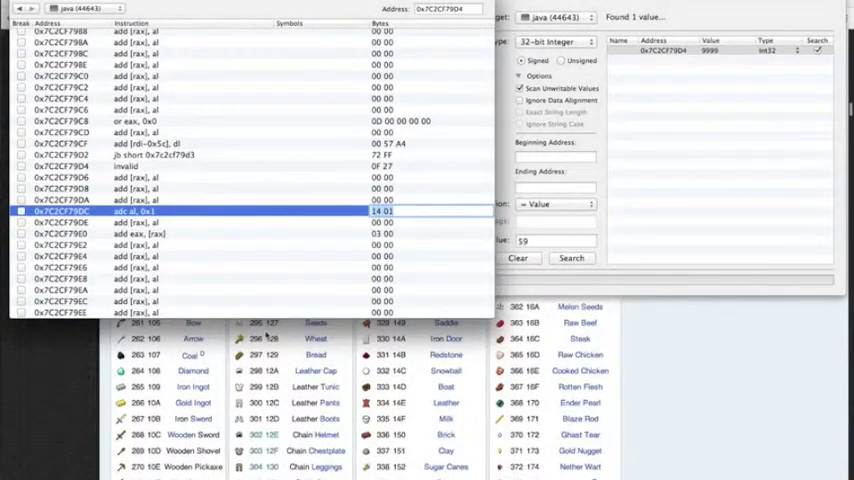
scroll(270, 338, "up", 2)
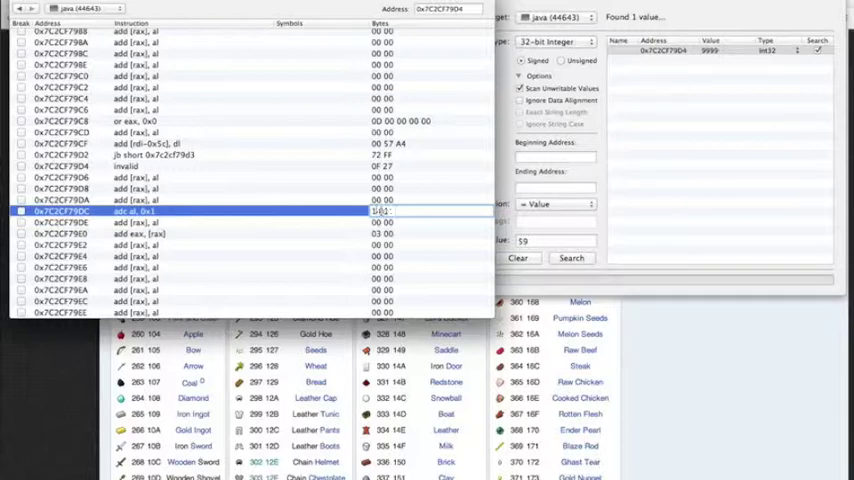
type("09 01")
key("Return")
left_click(431, 247)
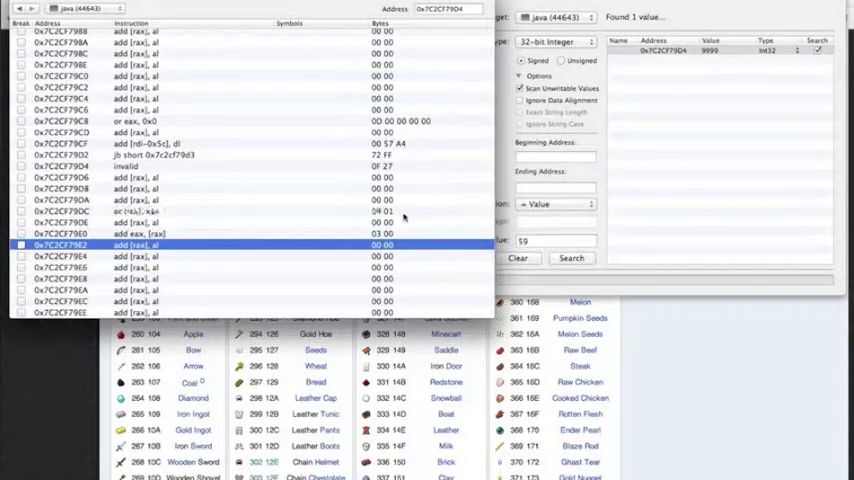
Walk across the field holding the 9999 Iron Ingot stack, then return to Bit Slicer.
key("super+Tab")
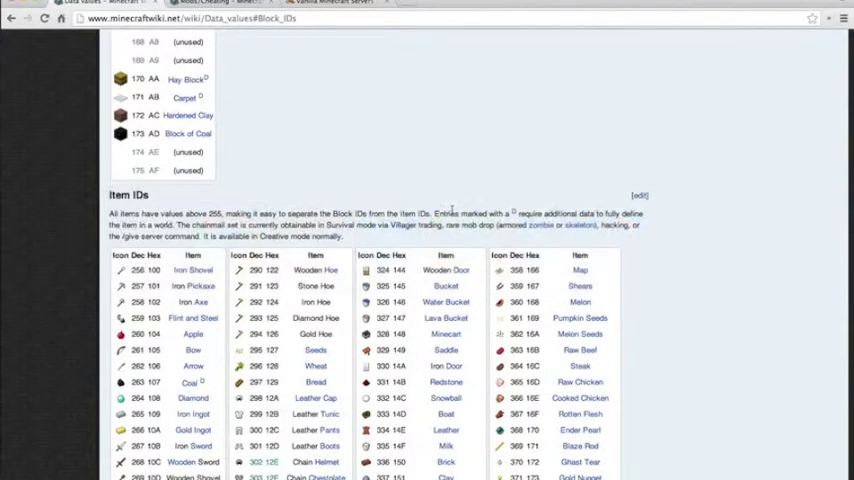
key("super+Tab")
key("super+Tab")
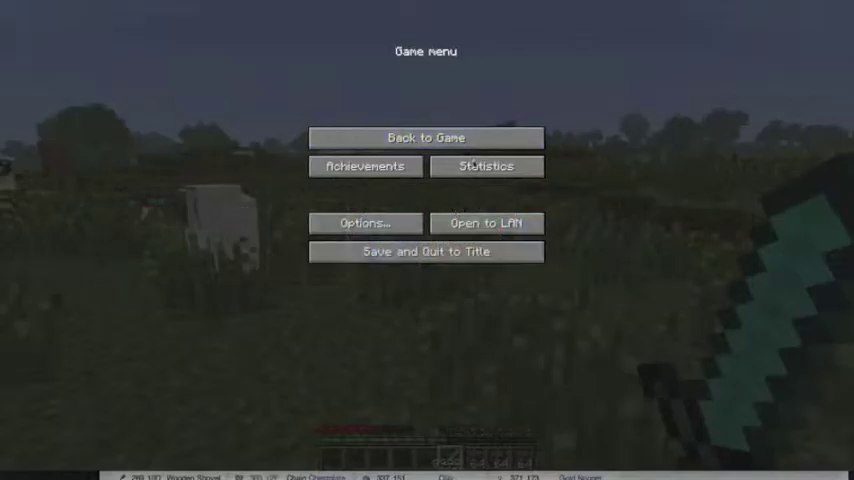
left_click(426, 138)
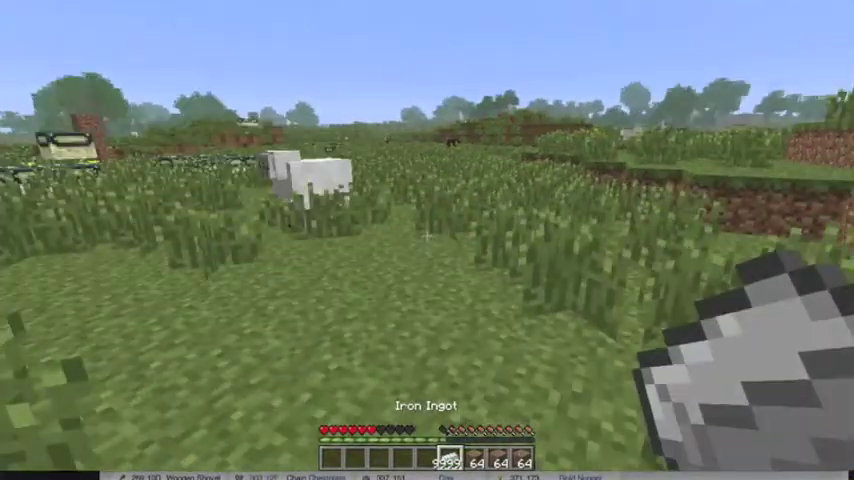
key("w")
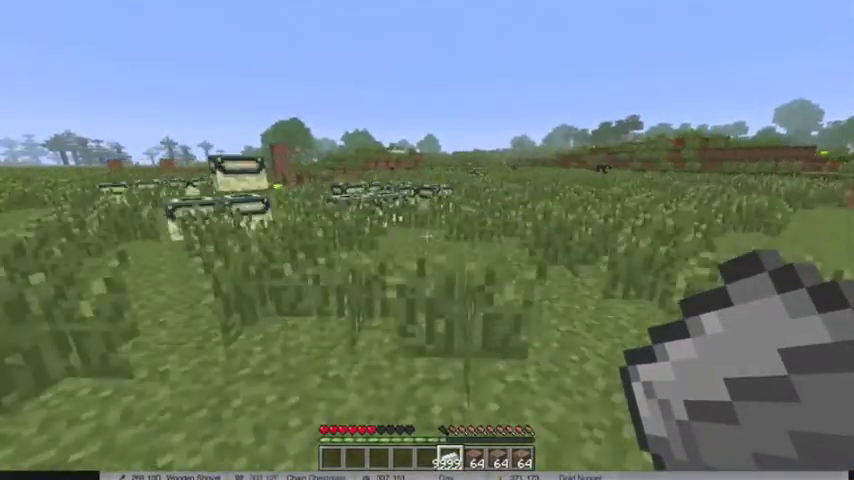
key("w")
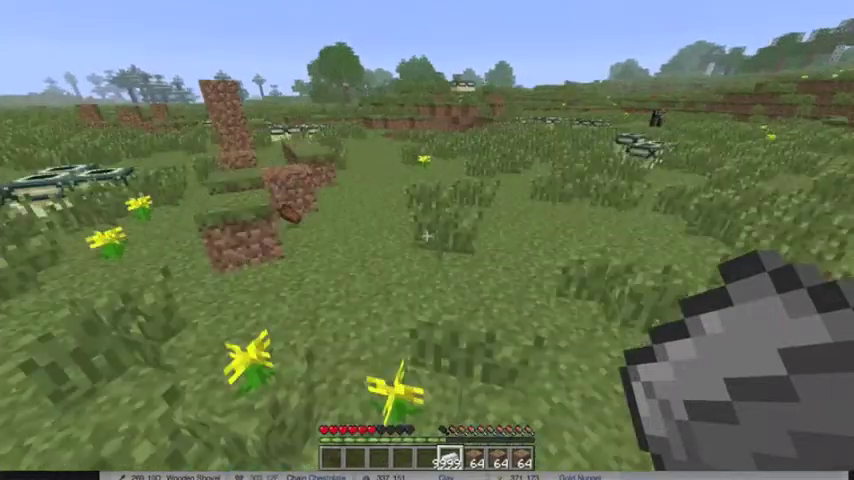
key("w")
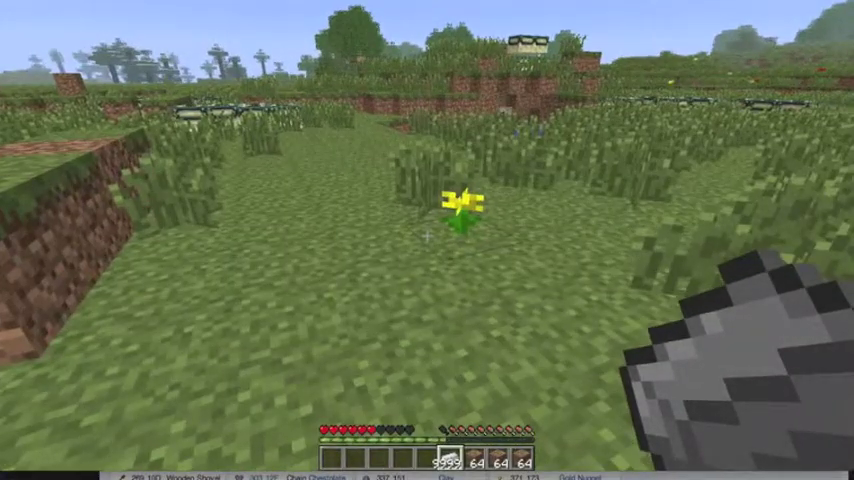
key("super+Tab")
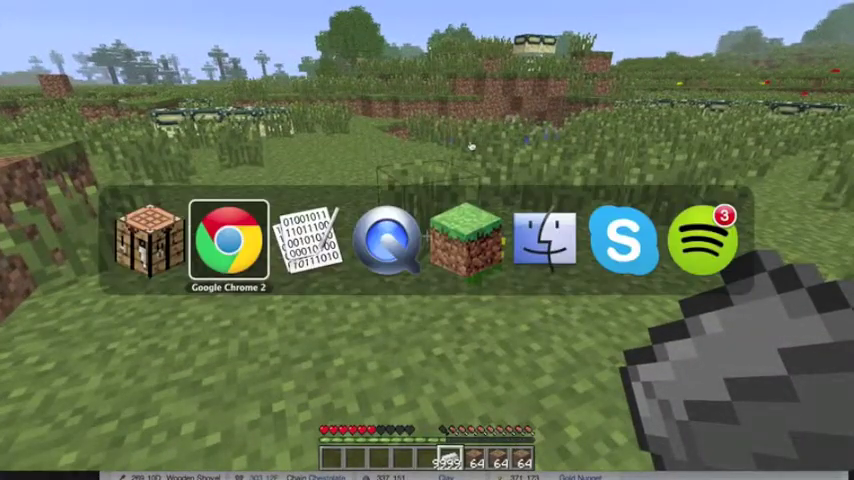
key("super+Tab")
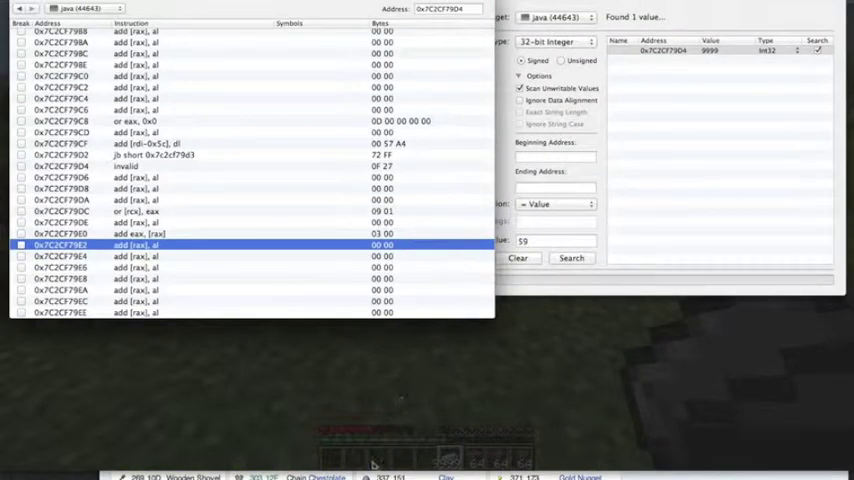
key("super+Tab")
scroll(400, 300, "down", 3)
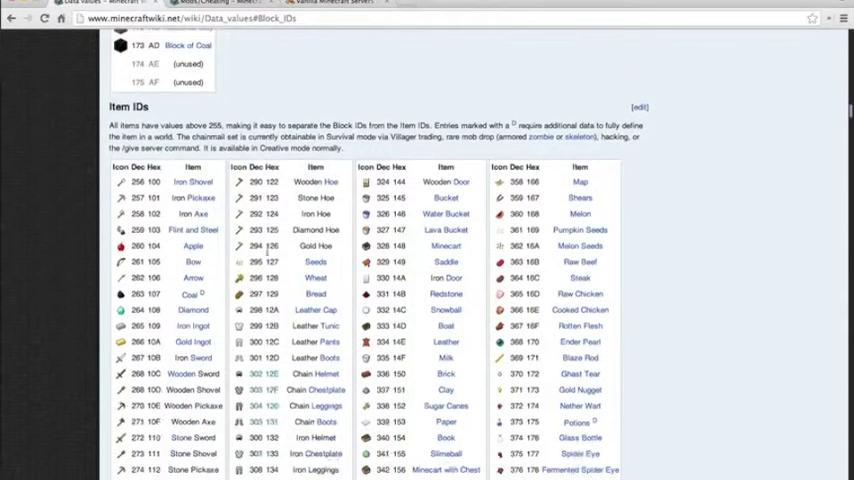
scroll(157, 176, "up", 1)
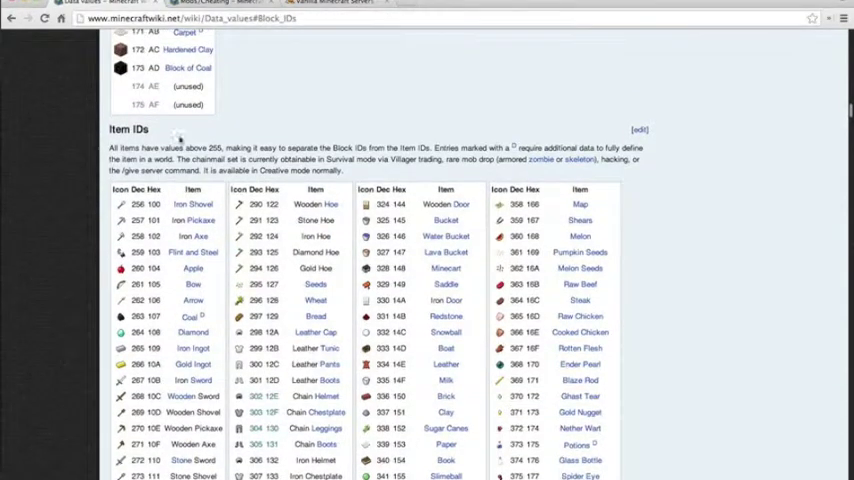
scroll(160, 150, "up", 4)
key("super+Tab")
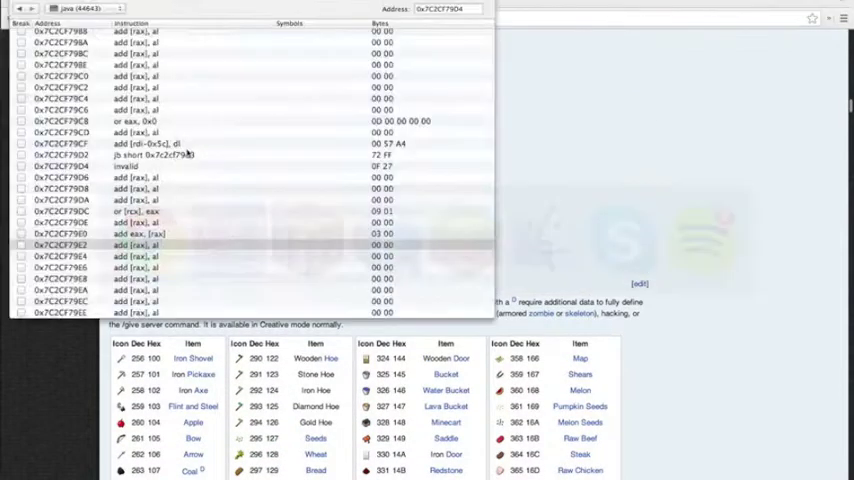
left_click(388, 212)
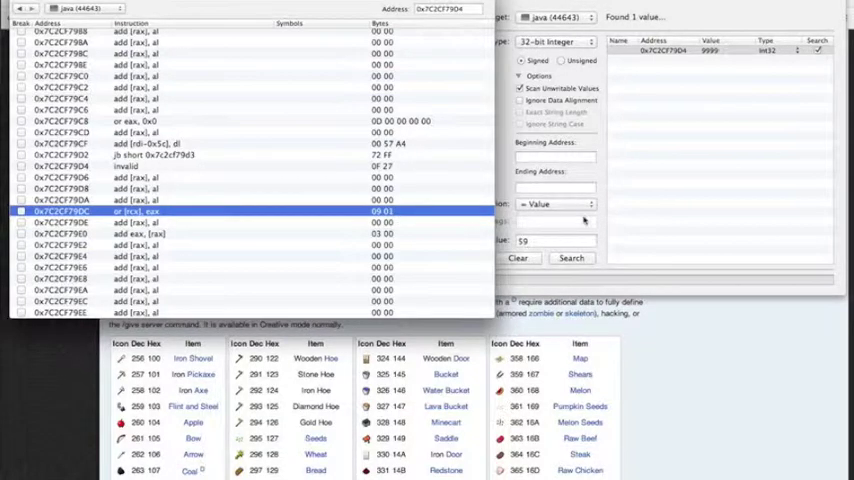
key("super+Tab")
Resume Minecraft and briefly view the inventory with the 9999 Iron Ingot stack.
key("Tab")
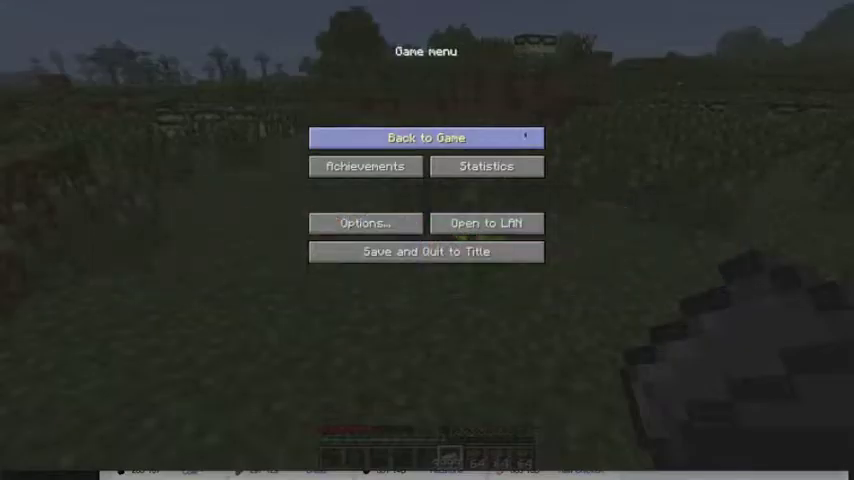
left_click(528, 137)
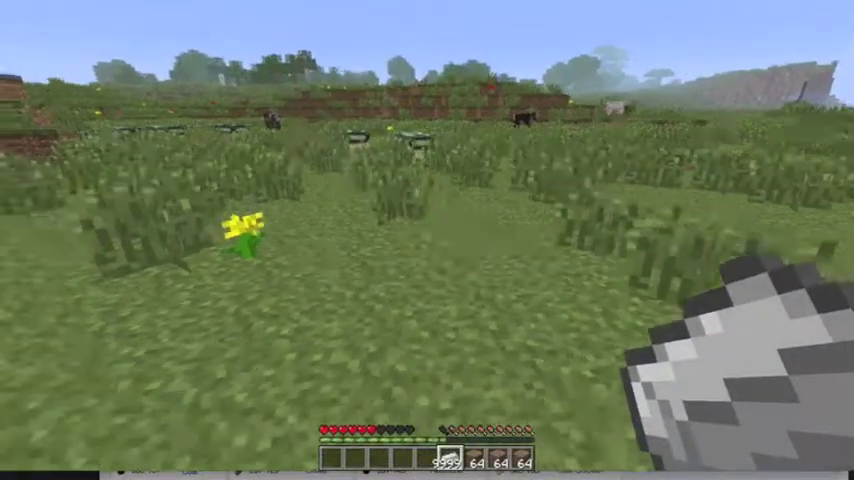
key("e")
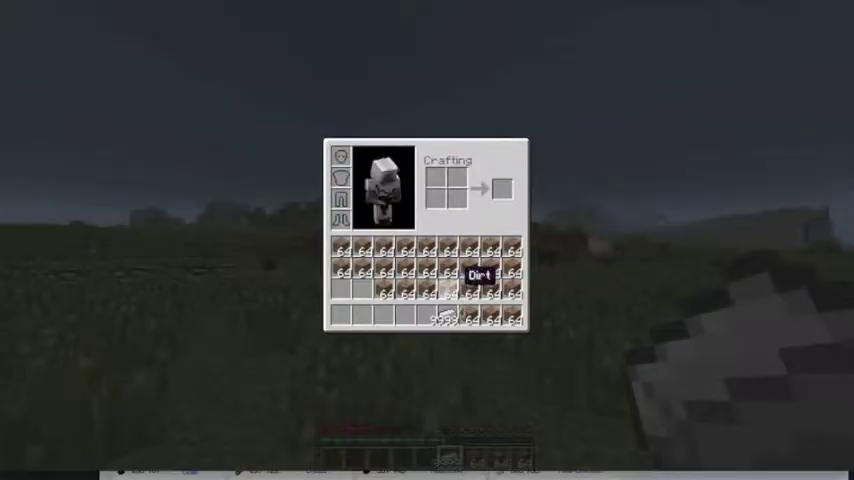
key("Escape")
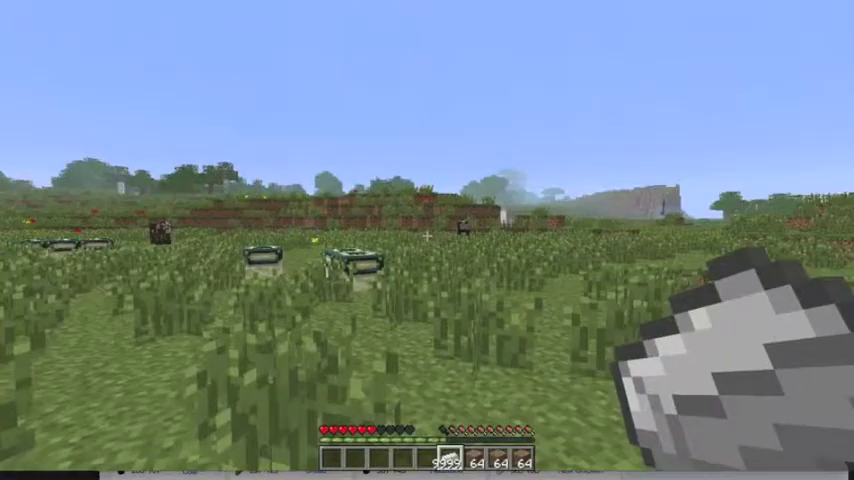